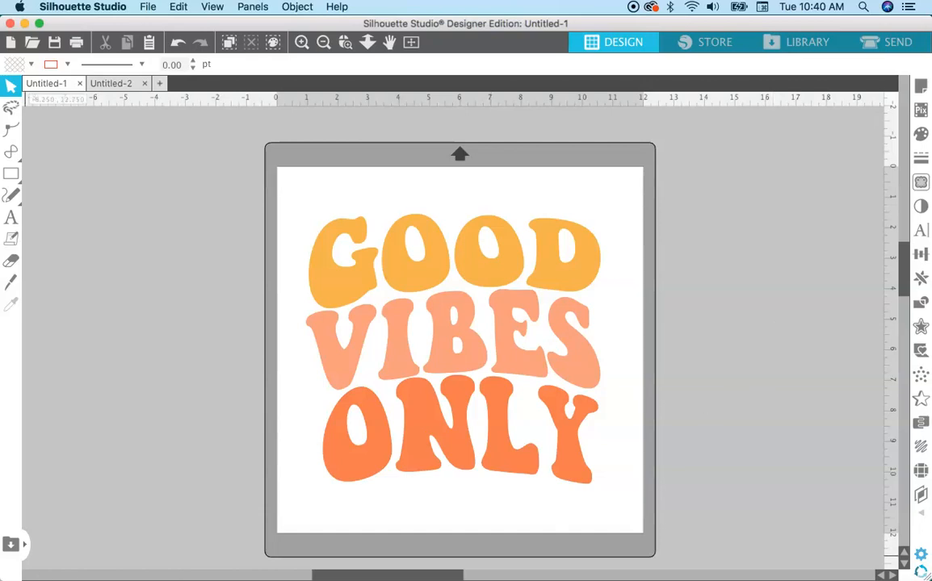
# Switch to the blank Untitled-2 document and add the text GOOD in the upper part of the page
pyautogui.click(115, 84)
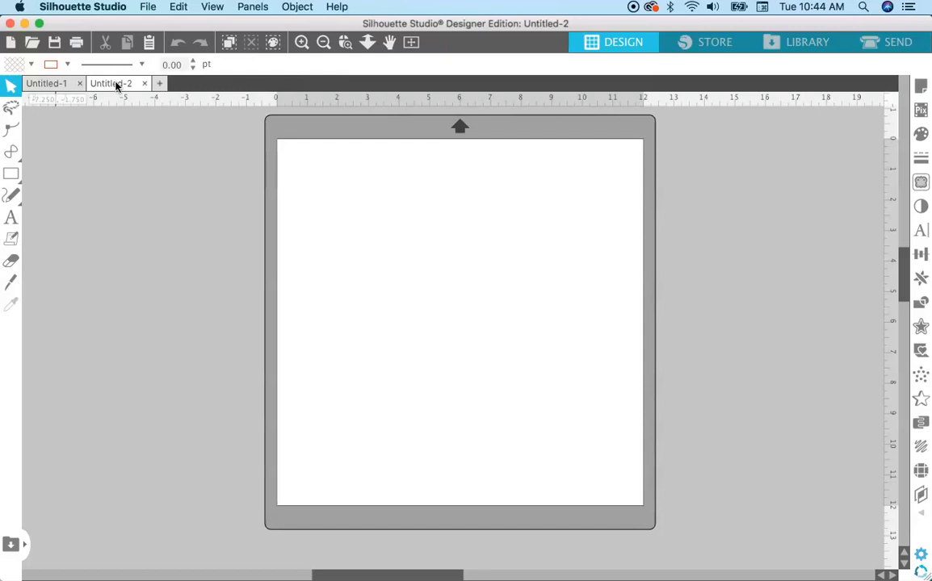
pyautogui.click(12, 218)
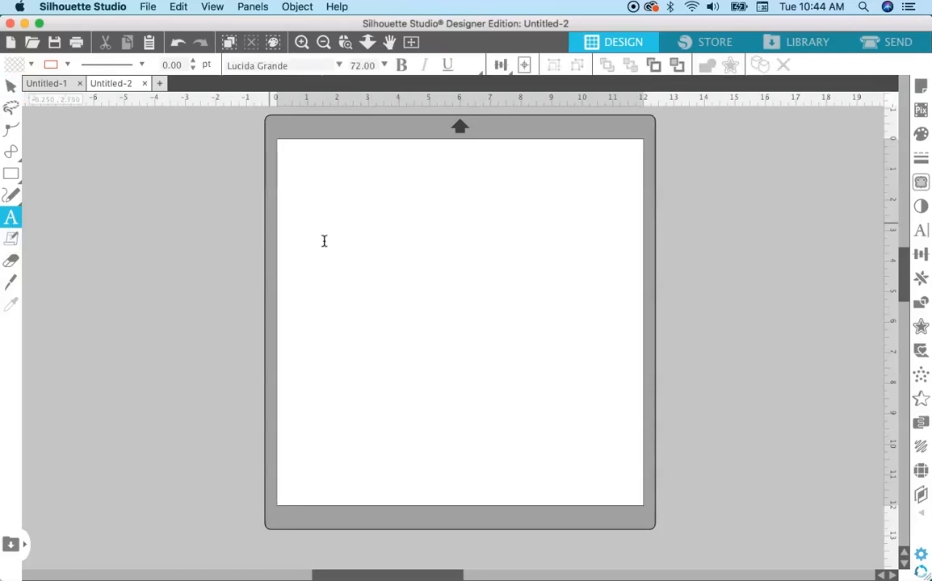
pyautogui.click(368, 245)
pyautogui.press('Escape')
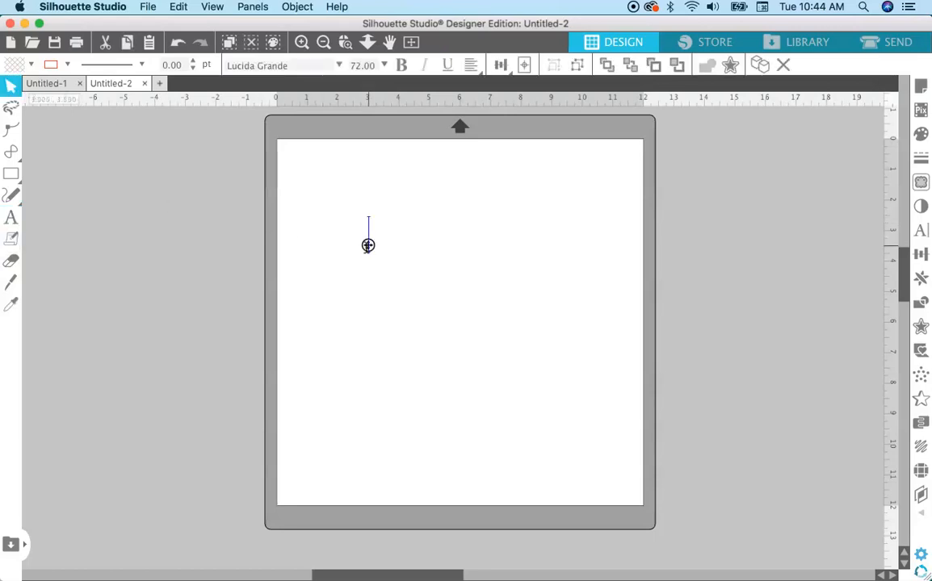
pyautogui.write('GOOD')
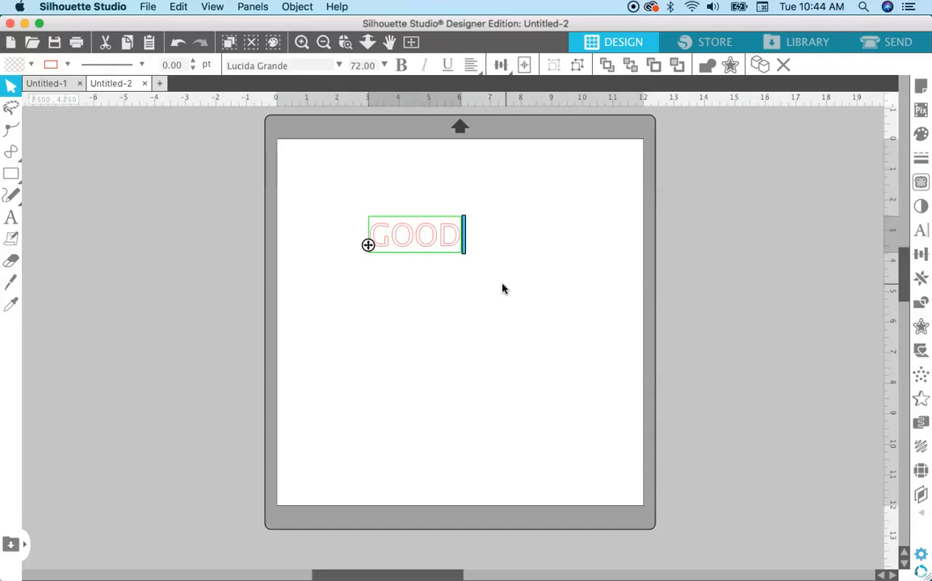
pyautogui.click(502, 288)
pyautogui.click(448, 247)
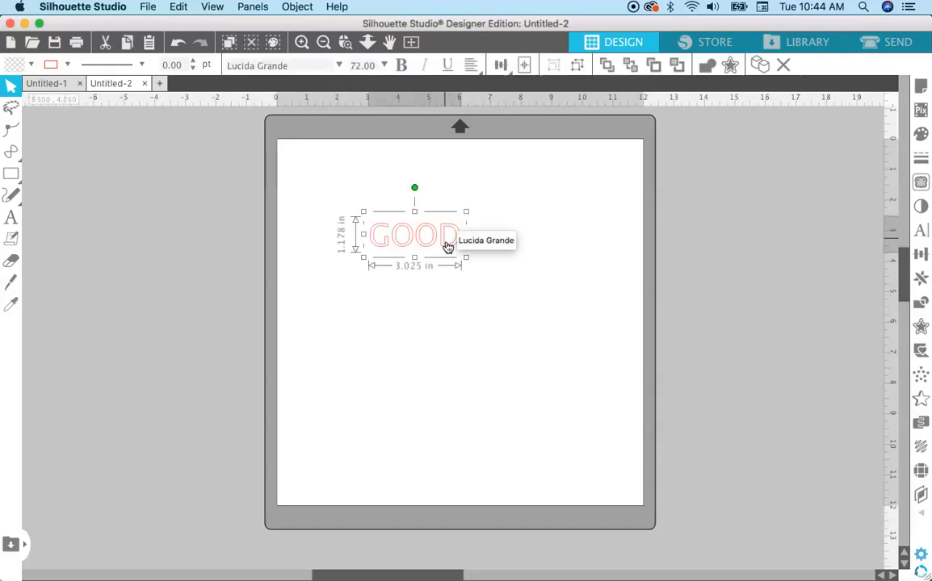
pyautogui.click(409, 337)
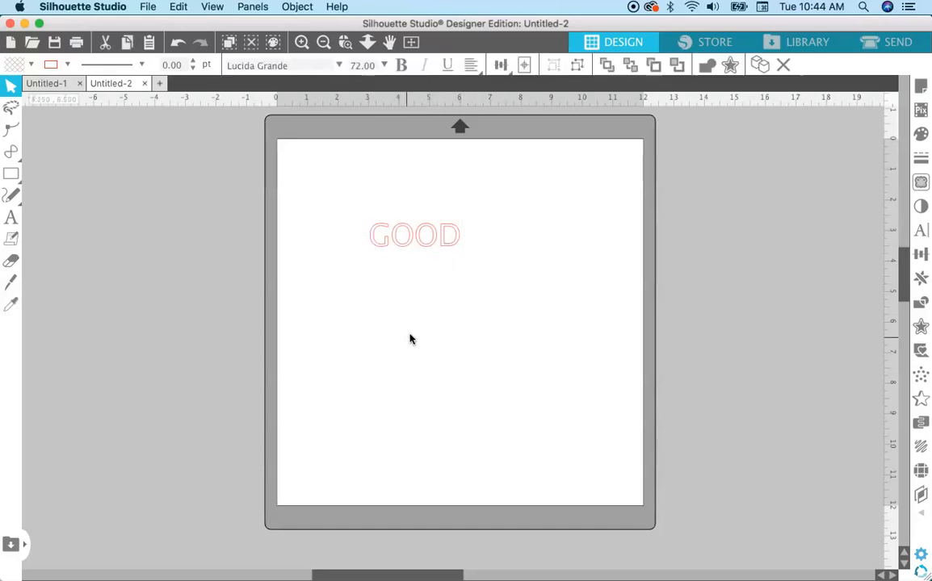
# Add VIBES and ONLY as two separate text objects stacked beneath GOOD
pyautogui.click(10, 217)
pyautogui.click(383, 276)
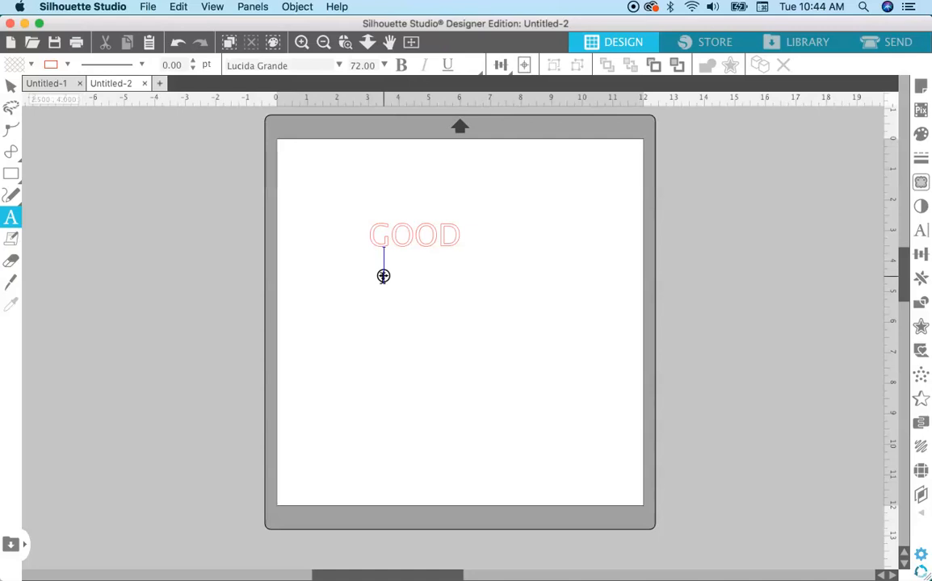
pyautogui.write('VIBES')
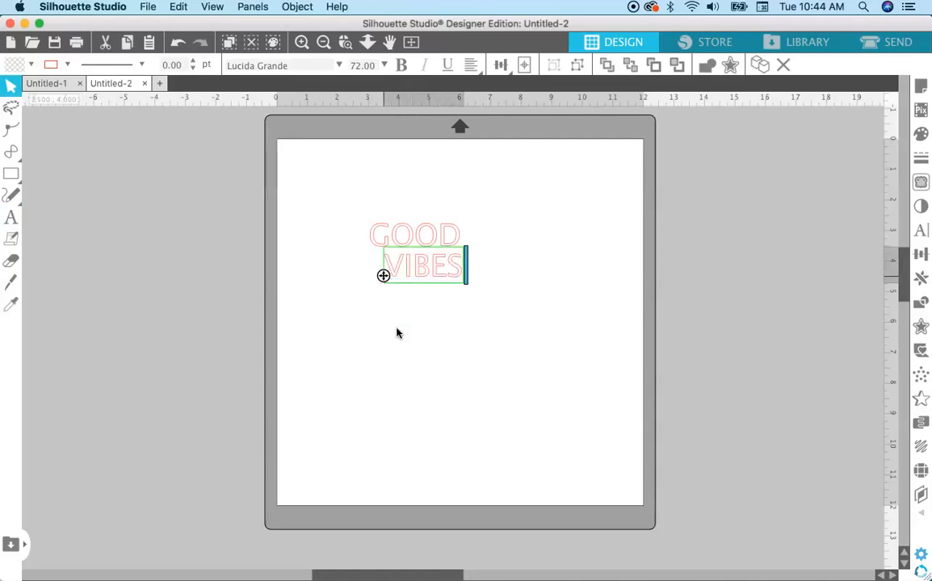
pyautogui.click(408, 353)
pyautogui.click(11, 217)
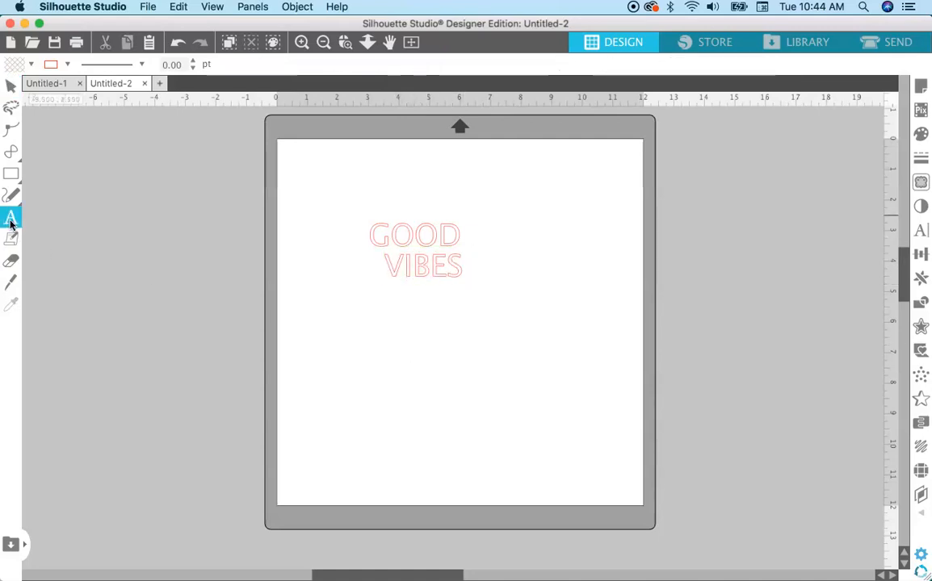
pyautogui.click(382, 307)
pyautogui.write('ONLY')
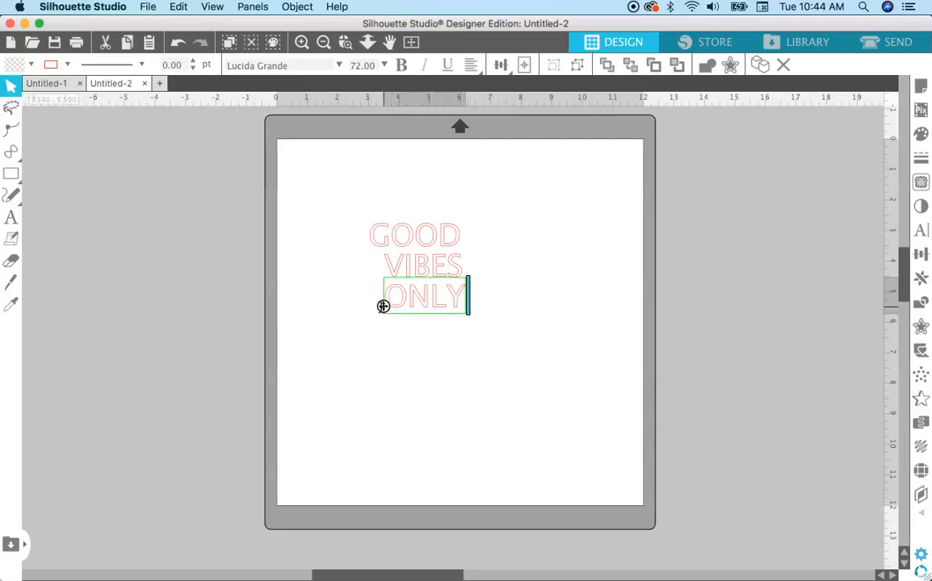
pyautogui.click(518, 374)
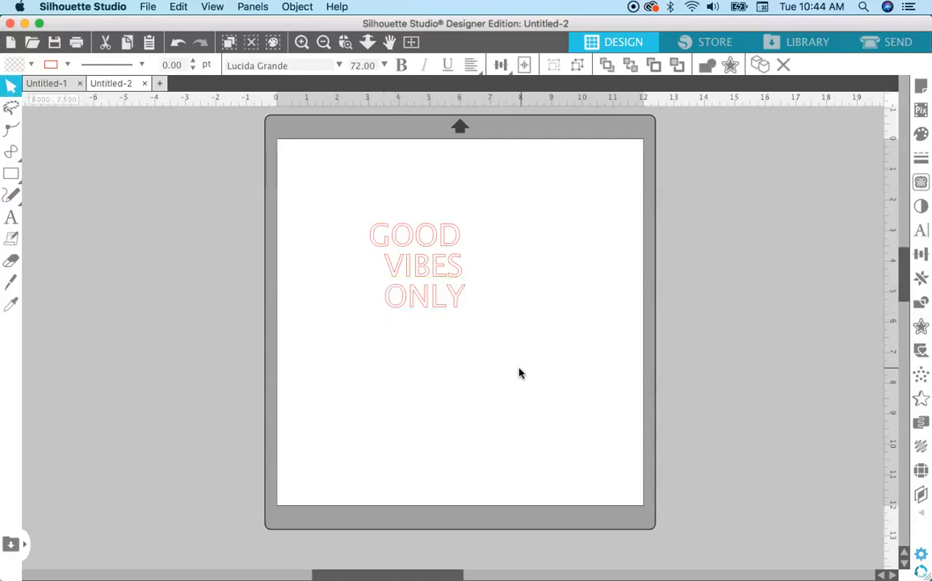
# Change the font of all three words to Keep on Truckin'
pyautogui.click(434, 245)
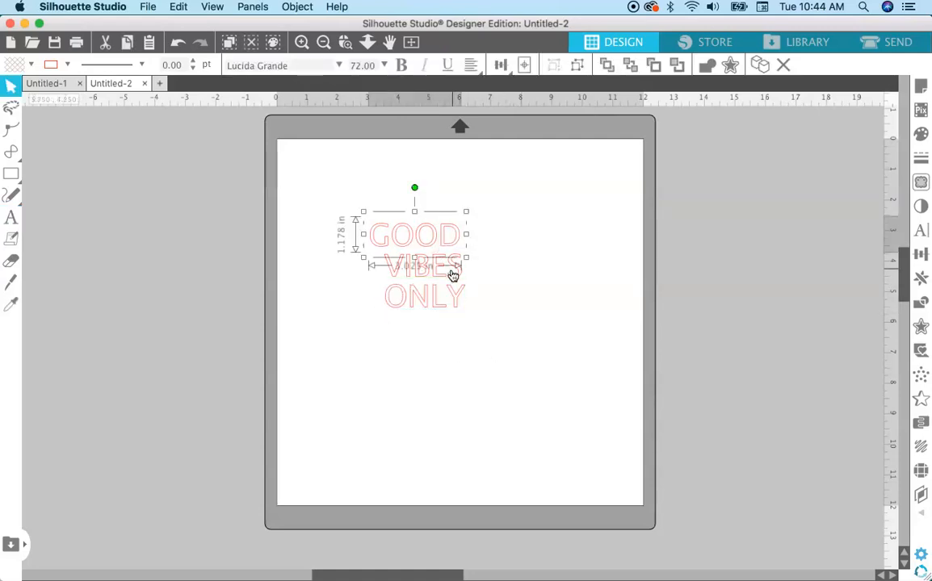
pyautogui.keyDown('shift'); pyautogui.click(457, 300); pyautogui.keyUp('shift')
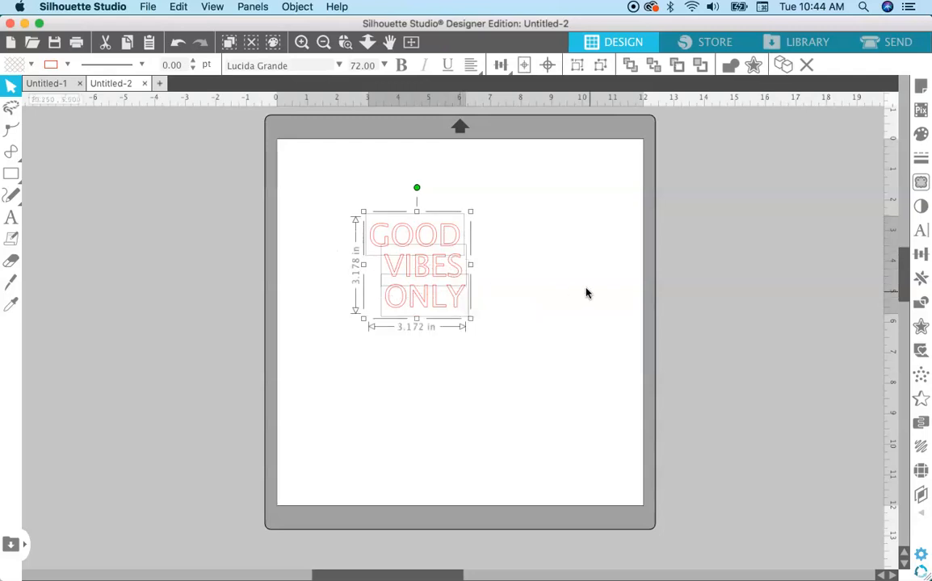
pyautogui.click(921, 232)
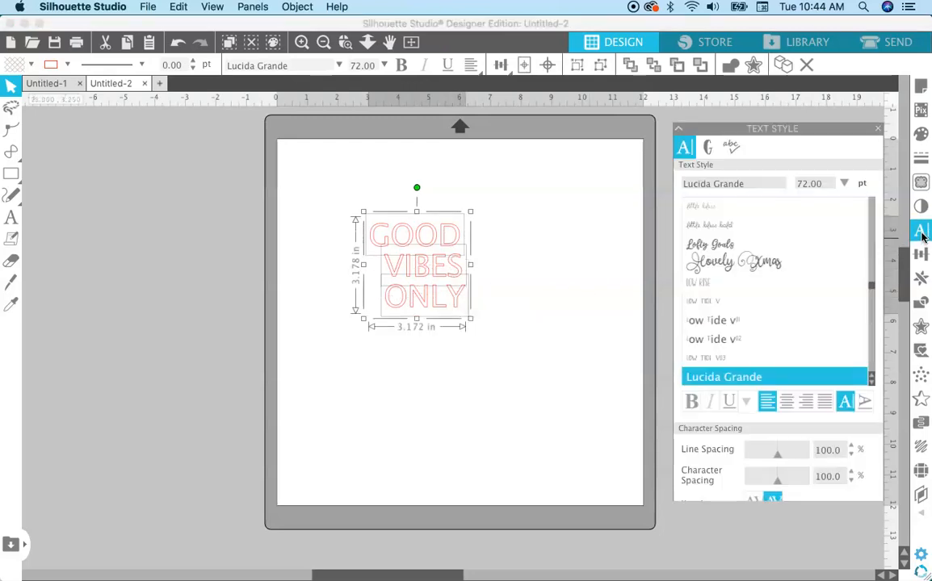
pyautogui.click(726, 166)
pyautogui.write('k')
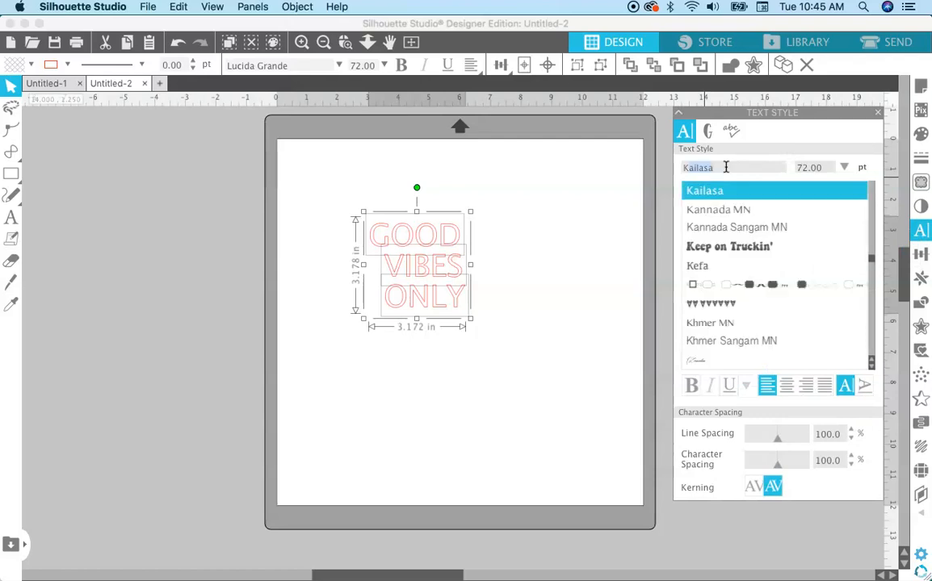
pyautogui.write('eep')
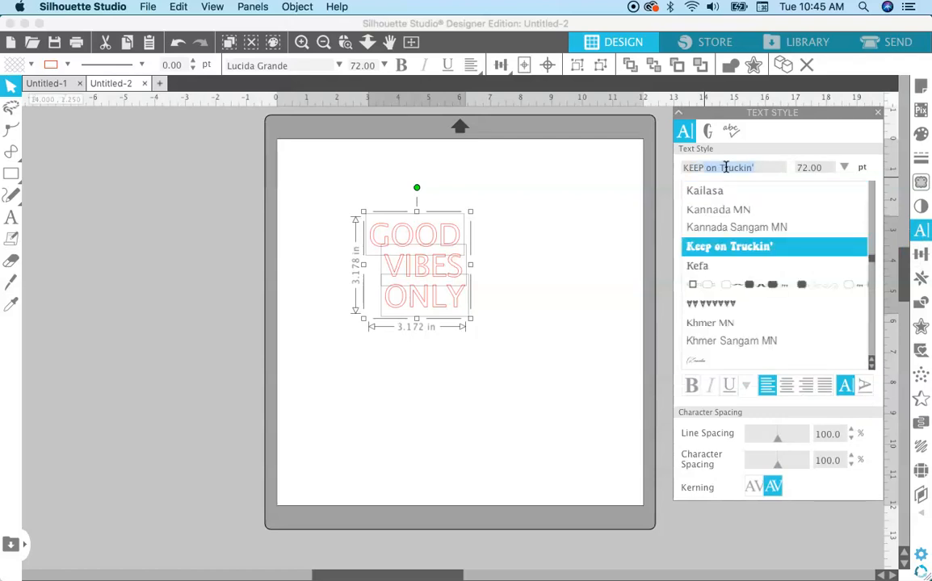
pyautogui.click(727, 254)
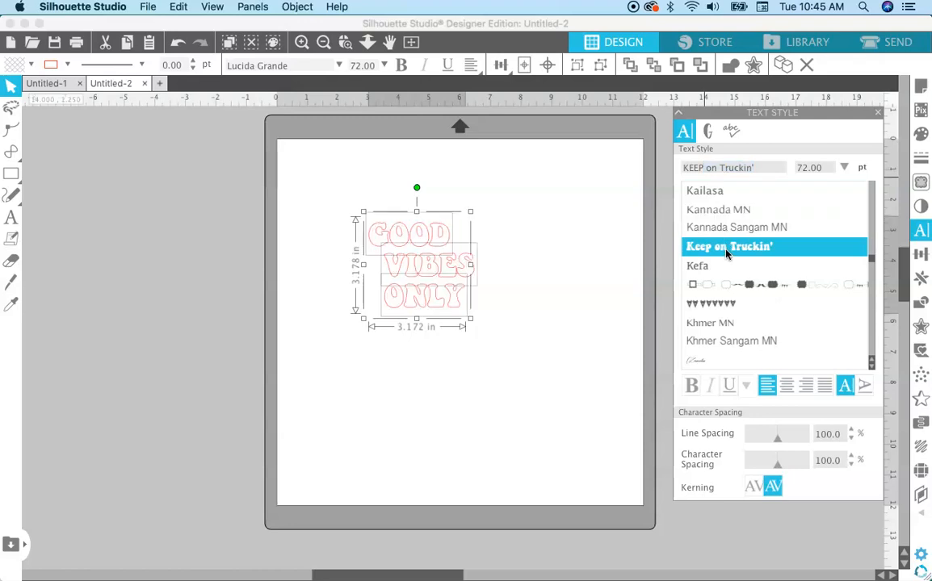
pyautogui.click(549, 321)
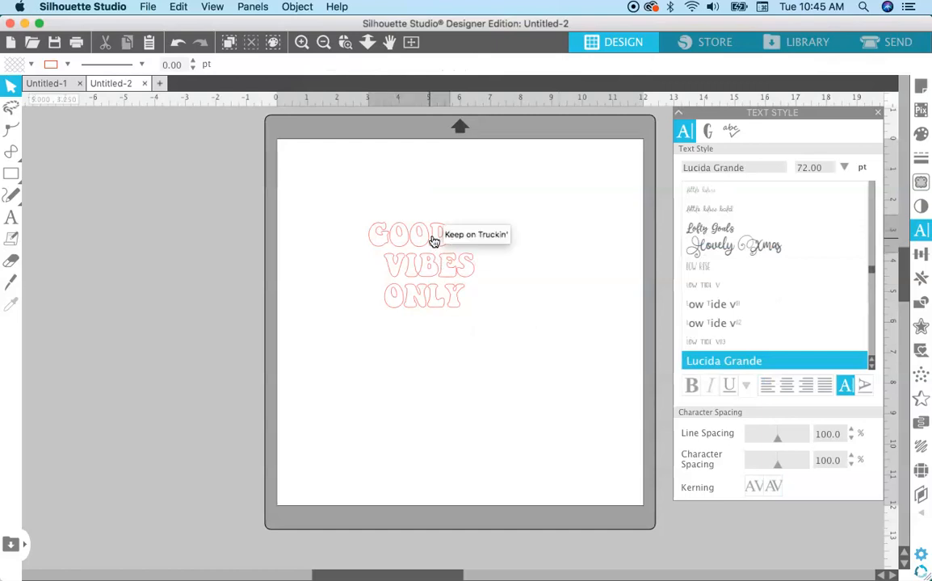
# Enlarge the three words together to about 8.78 in wide by 8.18 in high so they fill most of the page
pyautogui.click(432, 241)
pyautogui.keyDown('shift'); pyautogui.click(467, 276); pyautogui.keyUp('shift')
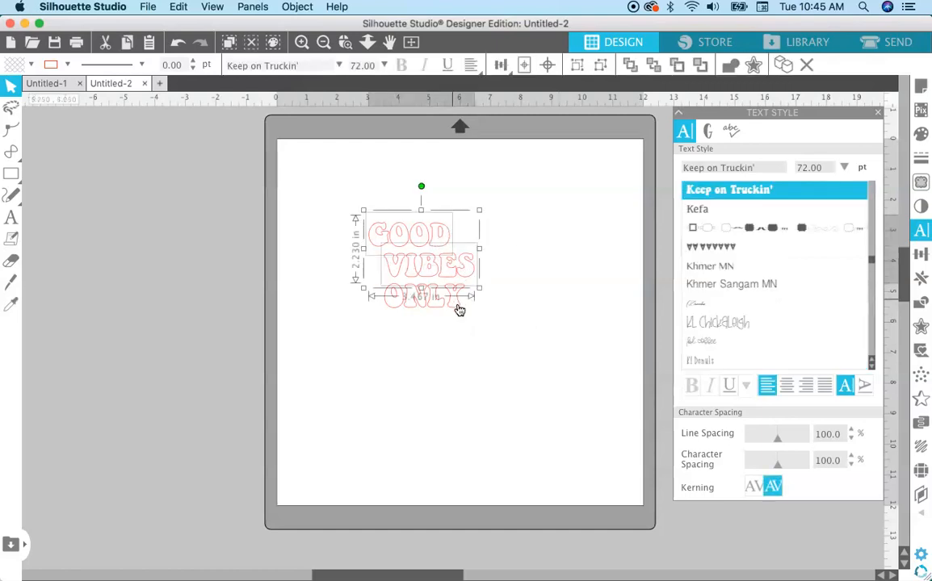
pyautogui.keyDown('shift'); pyautogui.click(458, 305); pyautogui.keyUp('shift')
pyautogui.moveTo(479, 323); pyautogui.dragTo(592, 425)
pyautogui.moveTo(365, 212); pyautogui.dragTo(323, 177)
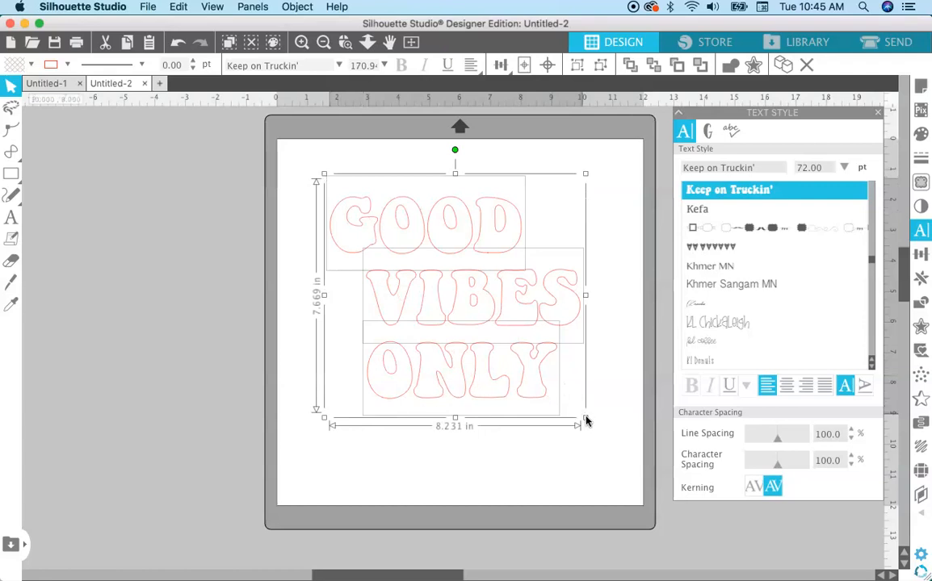
pyautogui.moveTo(586, 418); pyautogui.dragTo(601, 434)
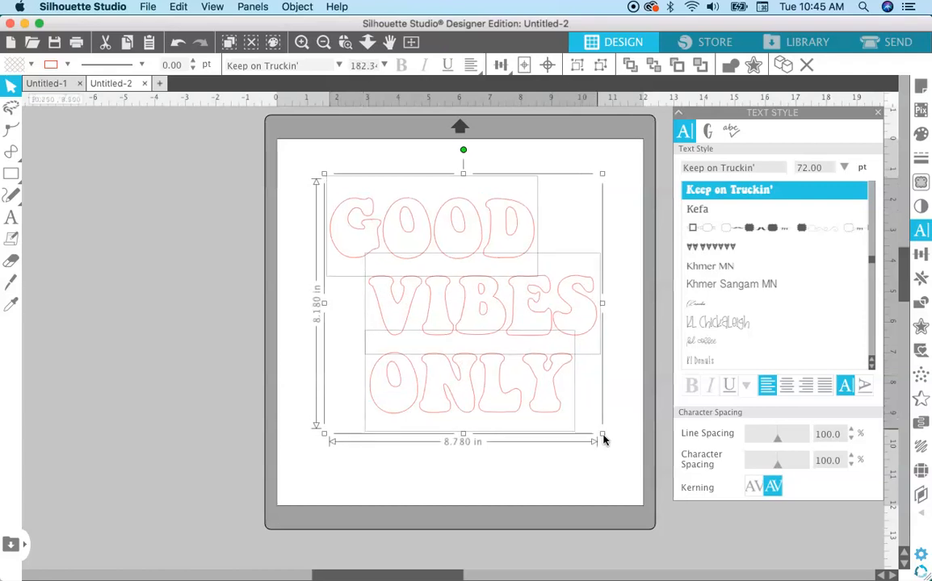
pyautogui.click(182, 257)
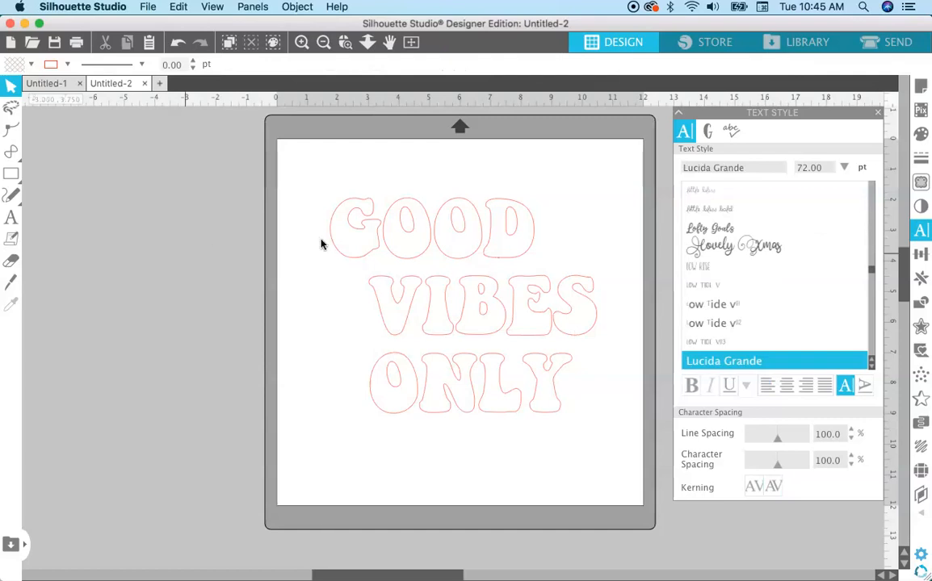
# Align the words GOOD, VIBES and ONLY along their left edges
pyautogui.click(349, 228)
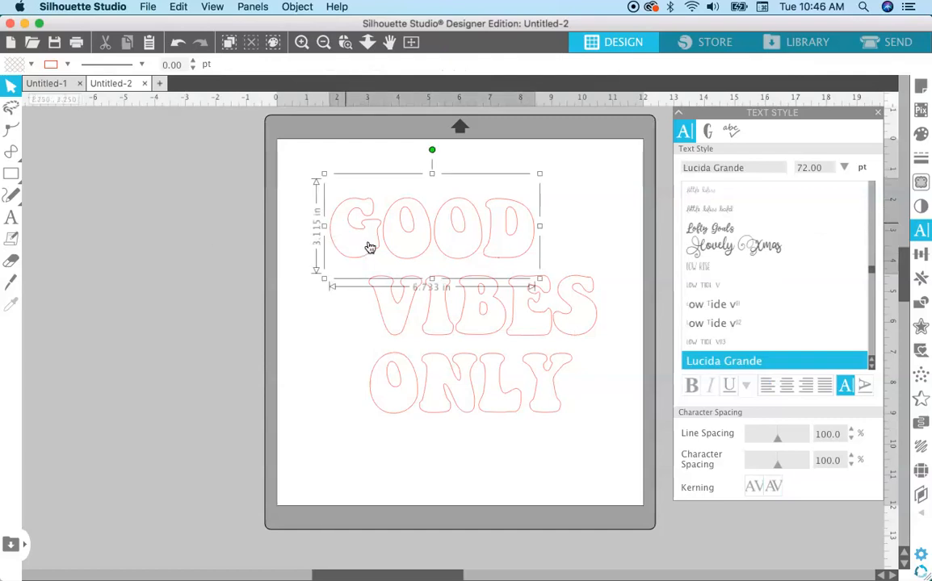
pyautogui.keyDown('shift'); pyautogui.click(414, 305); pyautogui.keyUp('shift')
pyautogui.keyDown('shift'); pyautogui.click(454, 391); pyautogui.keyUp('shift')
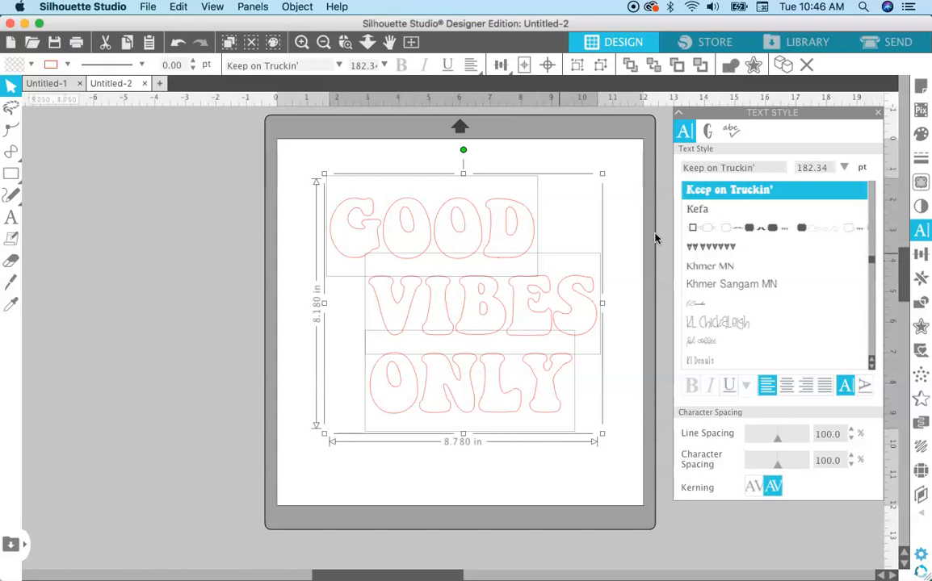
pyautogui.click(921, 254)
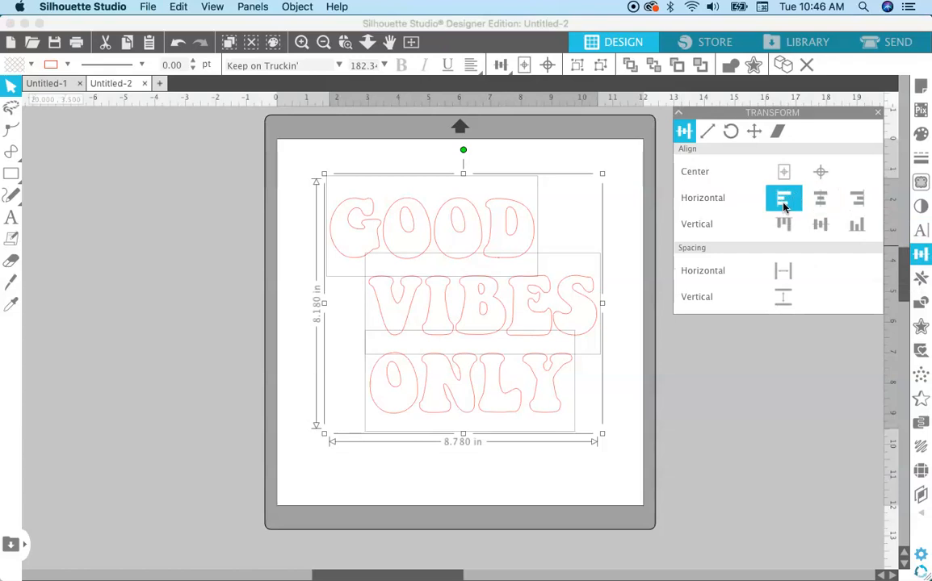
pyautogui.click(781, 201)
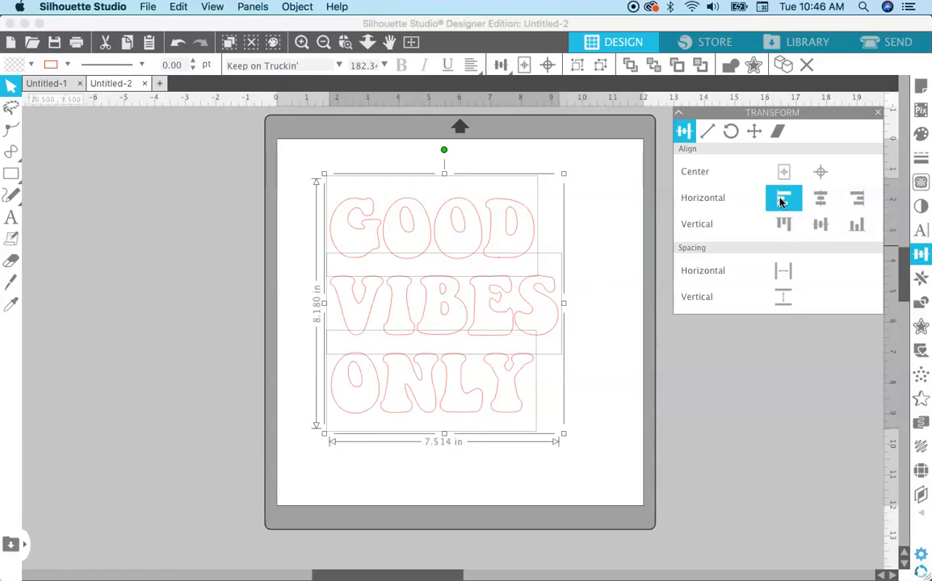
pyautogui.click(601, 210)
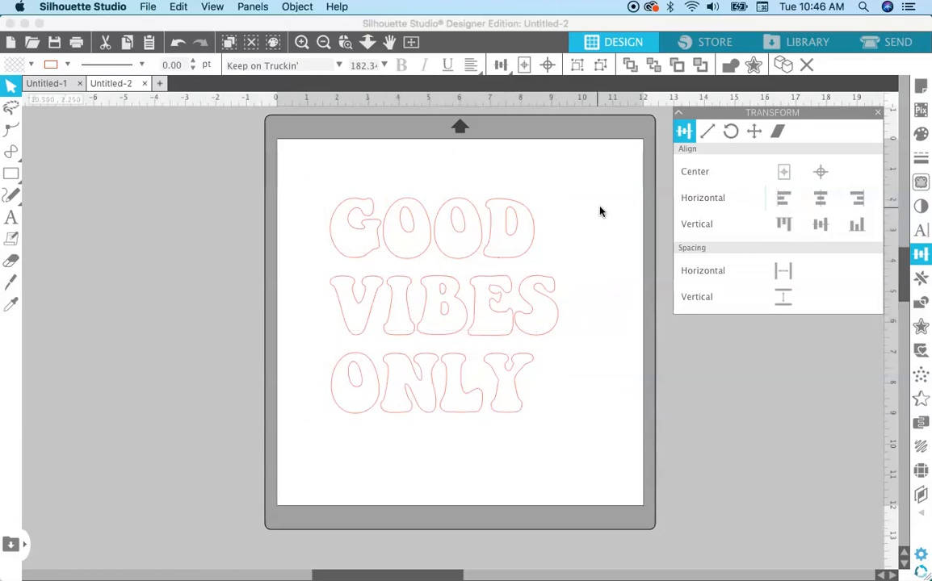
# Check the colors of the finished design in Untitled-1, and fill the word GOOD in Untitled-2 with the same yellow-orange
pyautogui.click(49, 85)
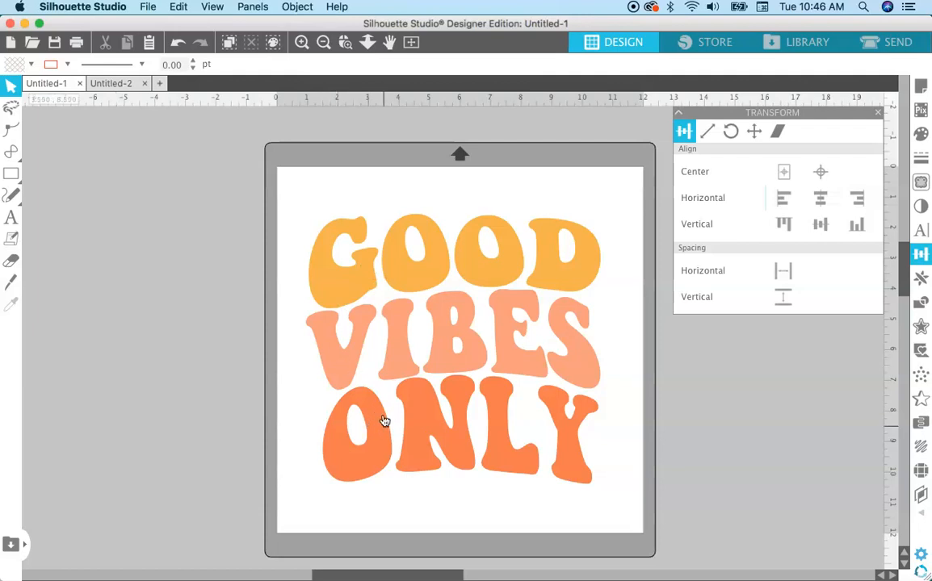
pyautogui.click(117, 84)
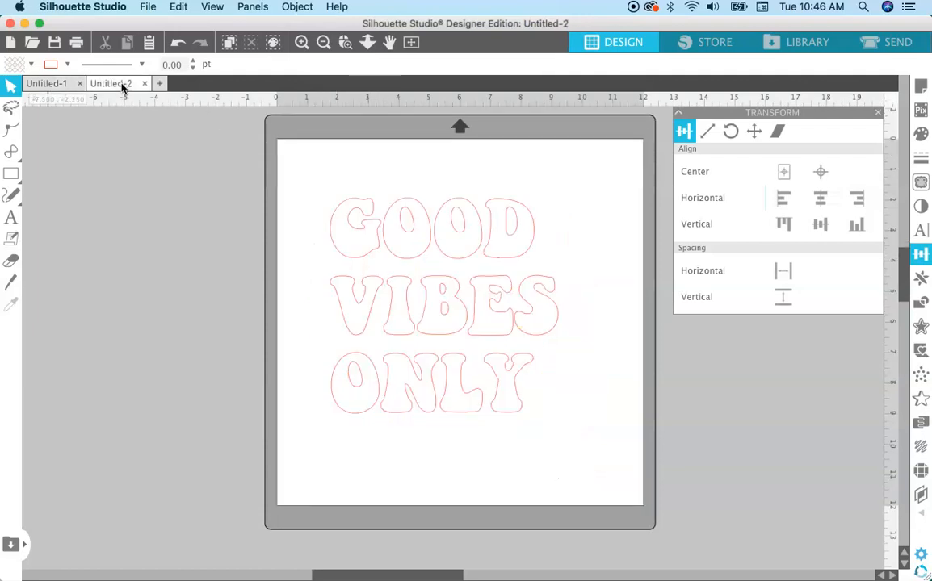
pyautogui.click(375, 243)
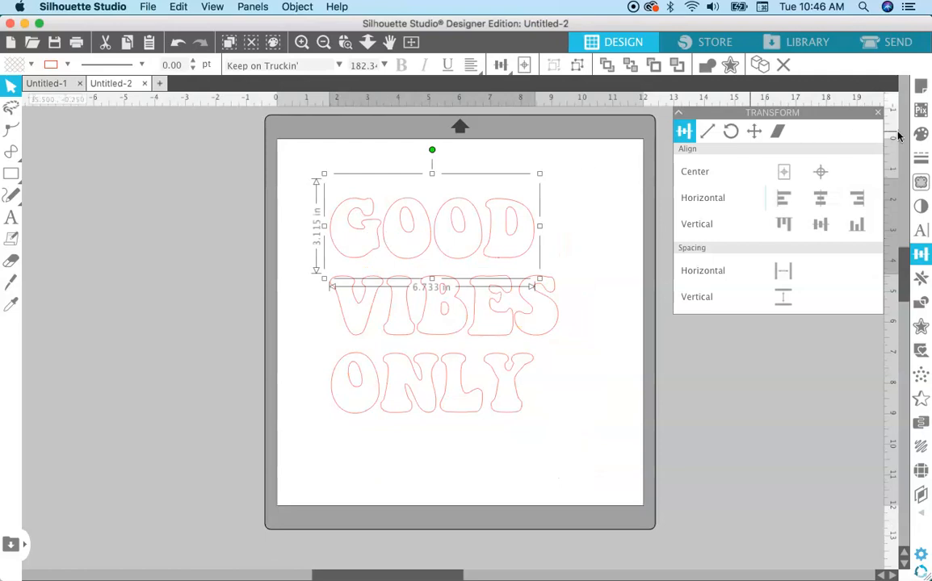
pyautogui.click(921, 135)
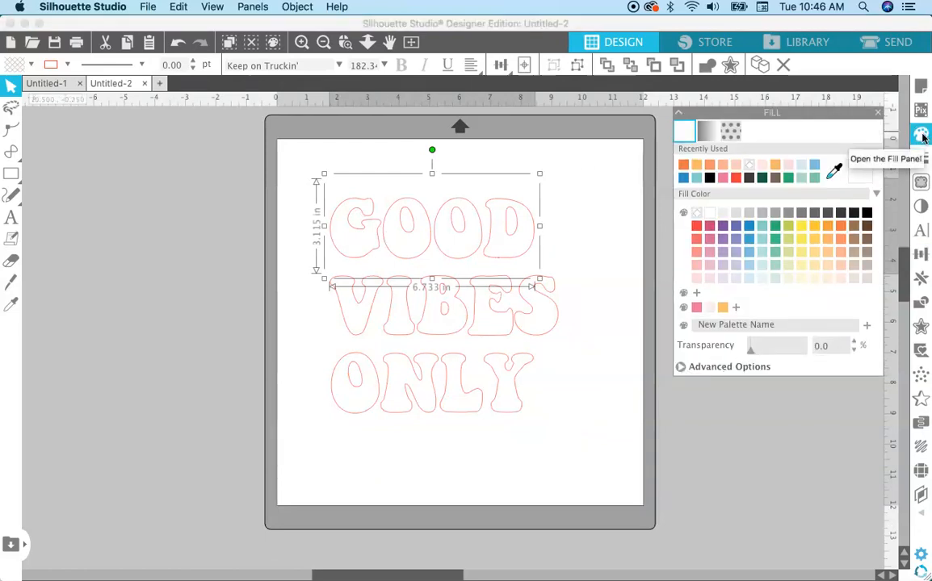
pyautogui.click(697, 165)
# Fill the word VIBES with the recently used light salmon color
pyautogui.click(552, 321)
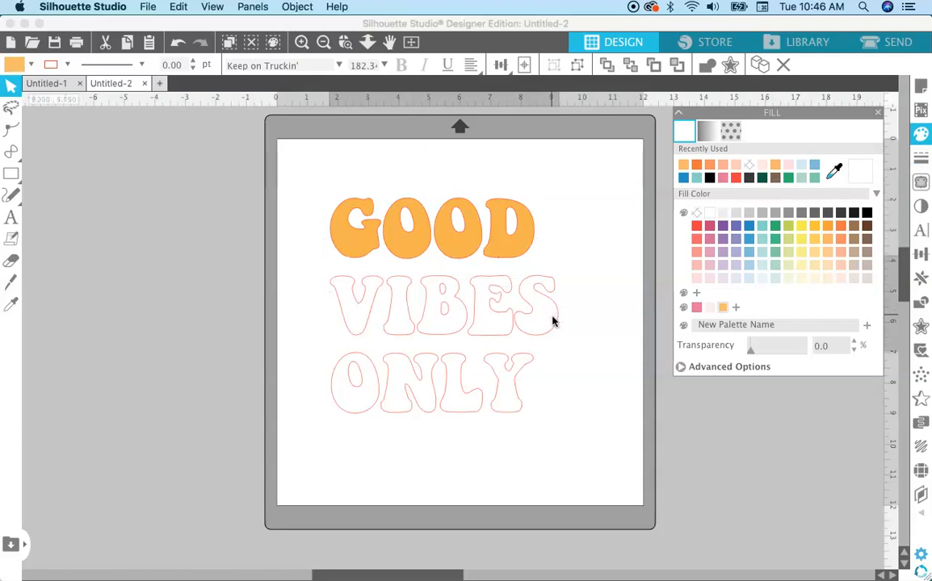
pyautogui.click(552, 321)
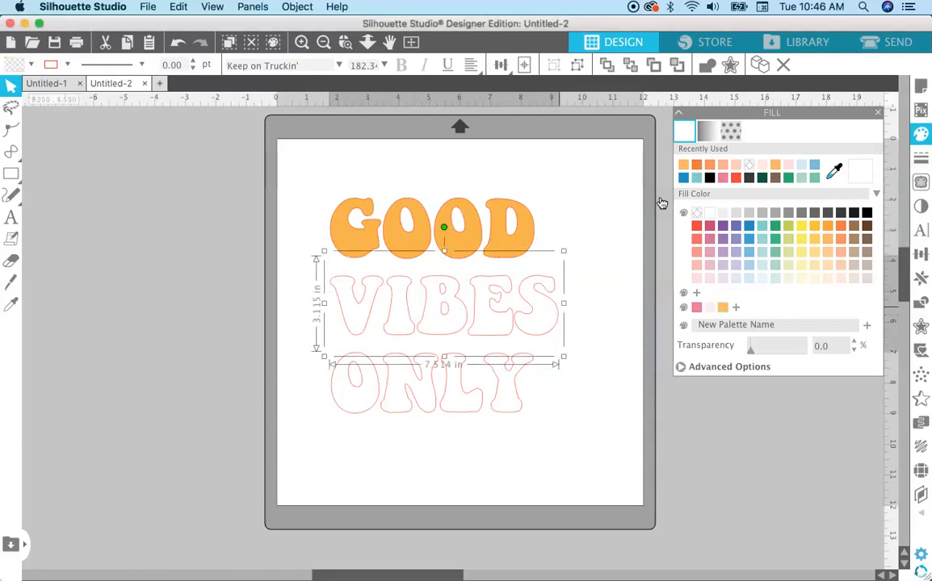
pyautogui.click(710, 166)
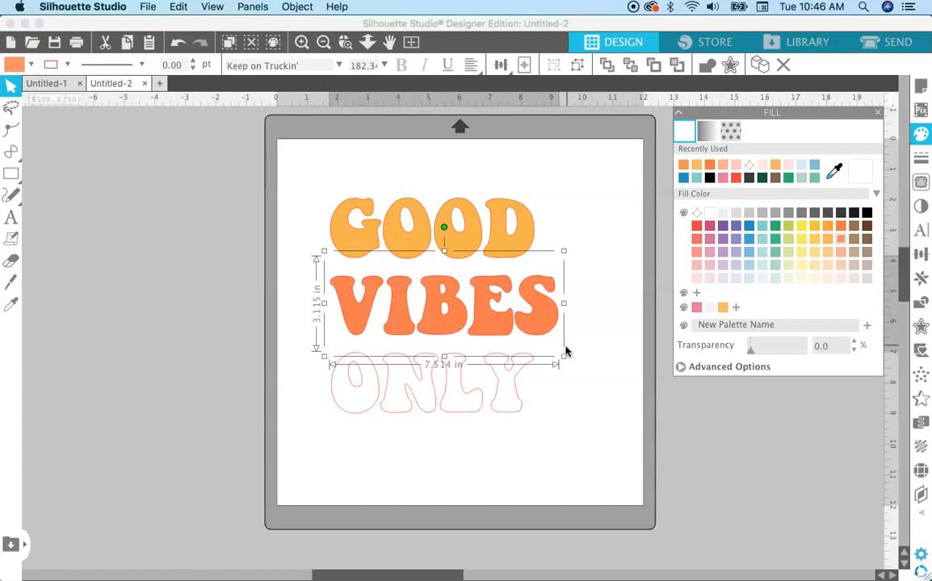
pyautogui.click(723, 166)
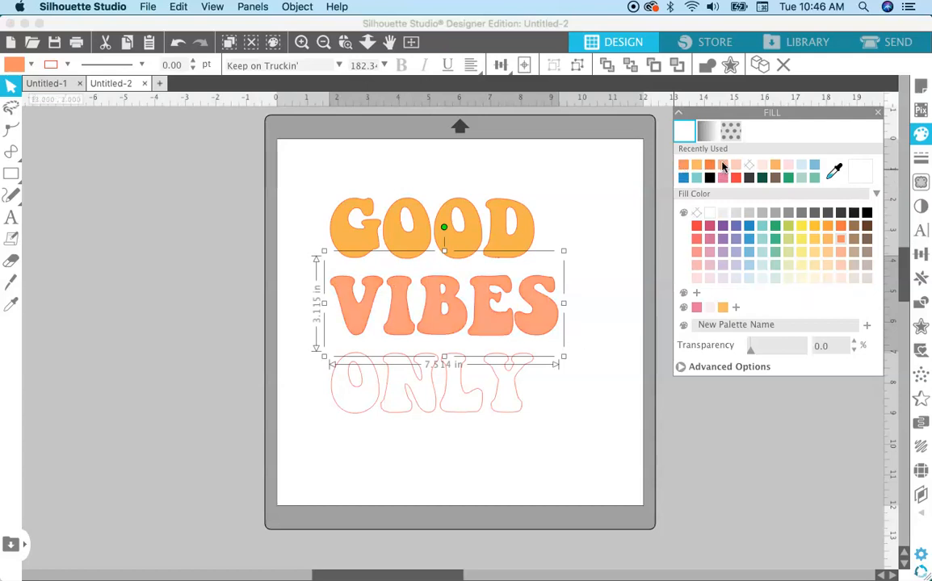
# Fill the word ONLY with the recently used deeper orange and remove its outline color
pyautogui.click(518, 405)
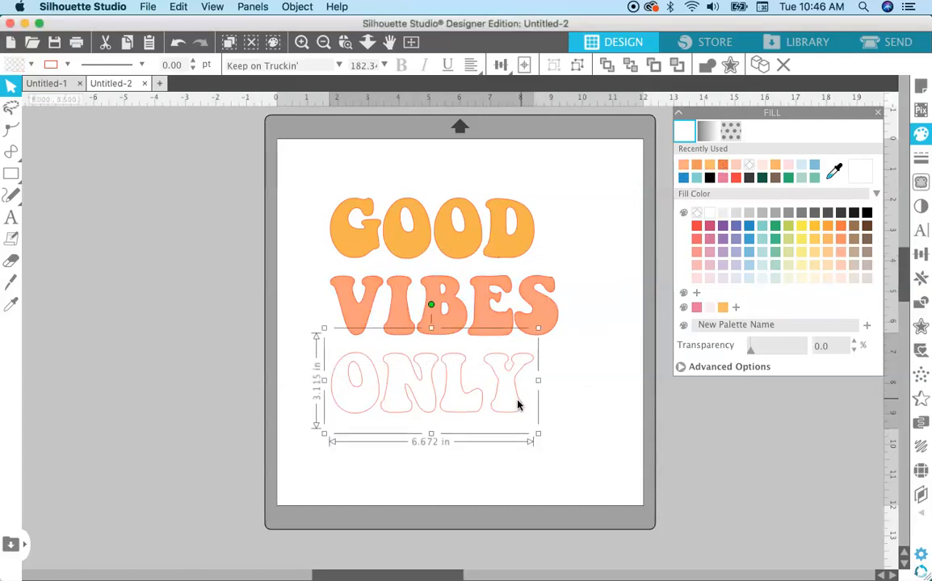
pyautogui.click(696, 165)
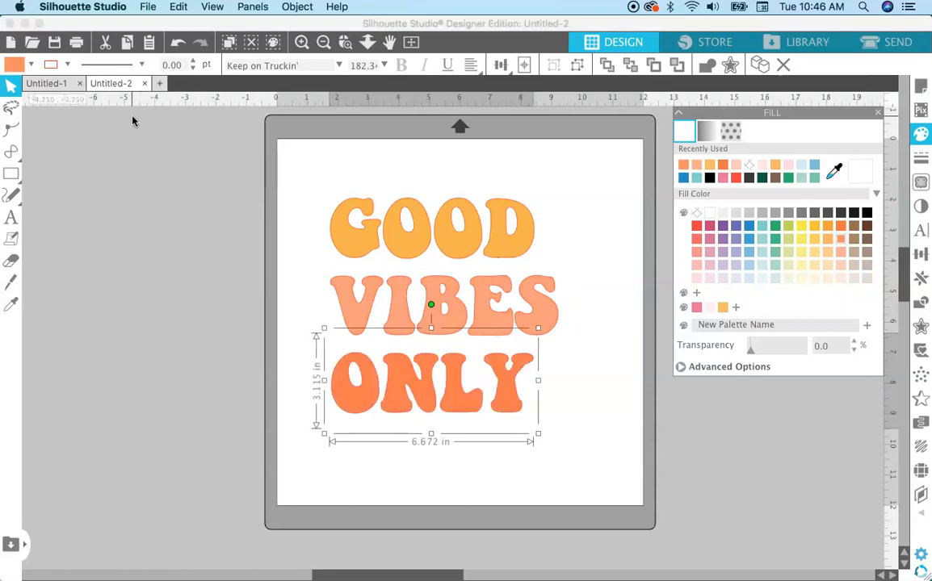
pyautogui.click(67, 65)
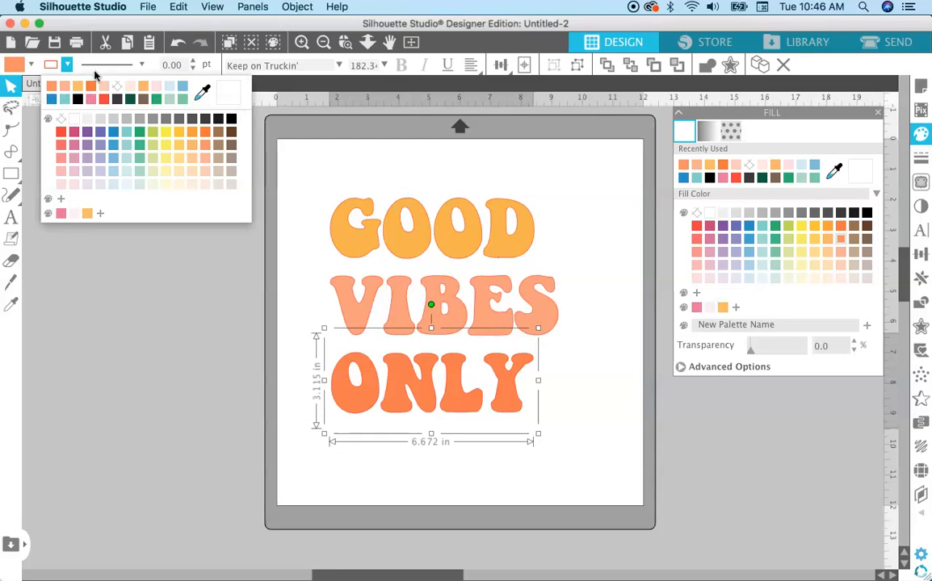
pyautogui.click(61, 120)
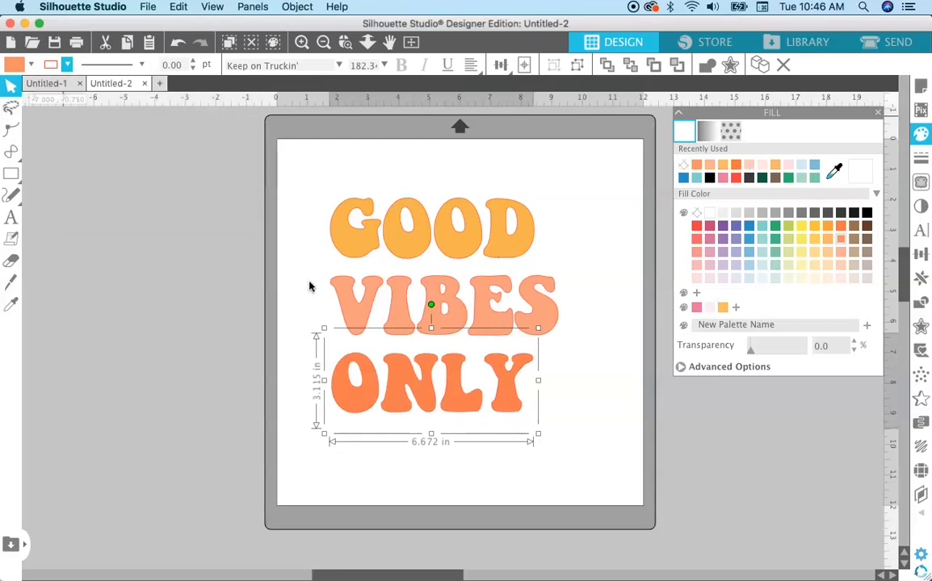
# Remove the outline color from the words VIBES and GOOD
pyautogui.click(340, 298)
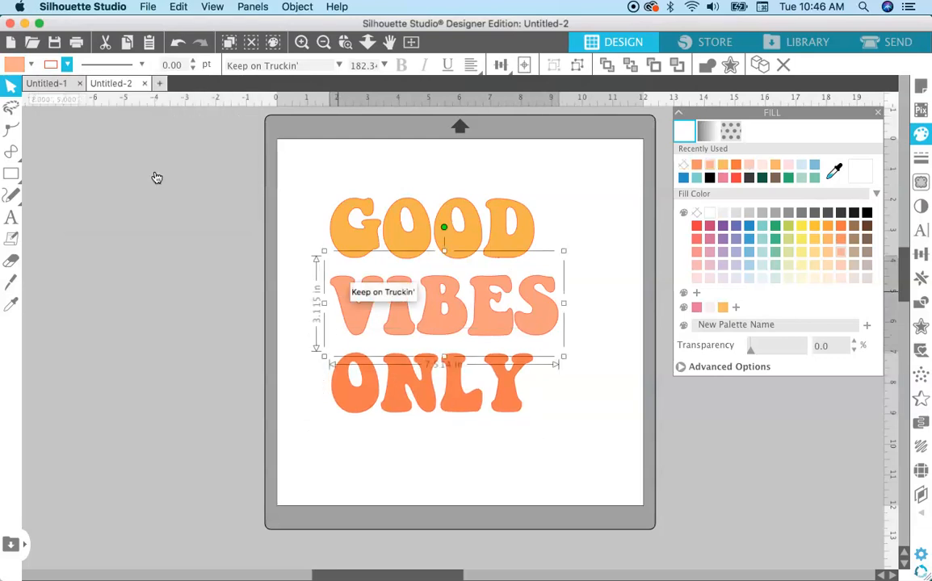
pyautogui.click(67, 64)
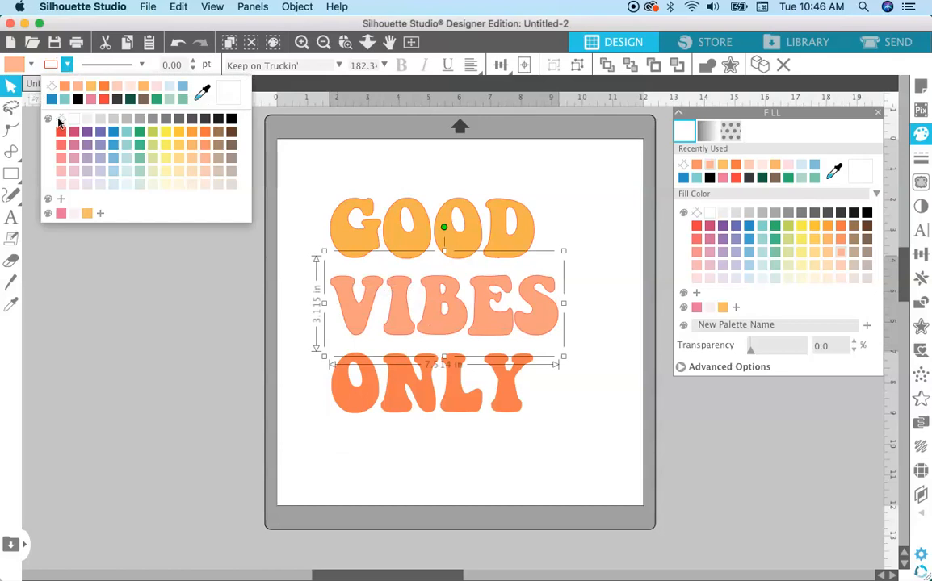
pyautogui.click(340, 216)
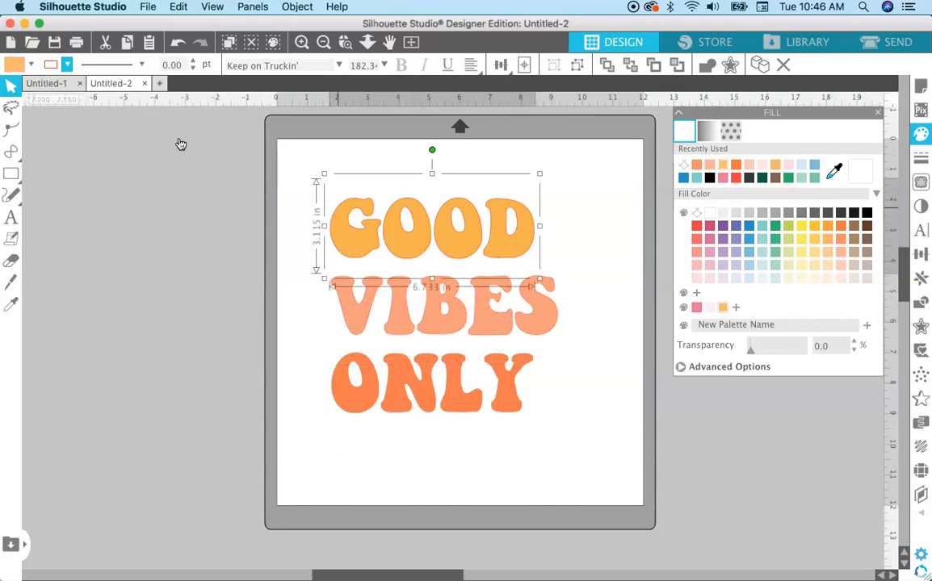
pyautogui.click(67, 65)
pyautogui.click(51, 90)
pyautogui.click(197, 285)
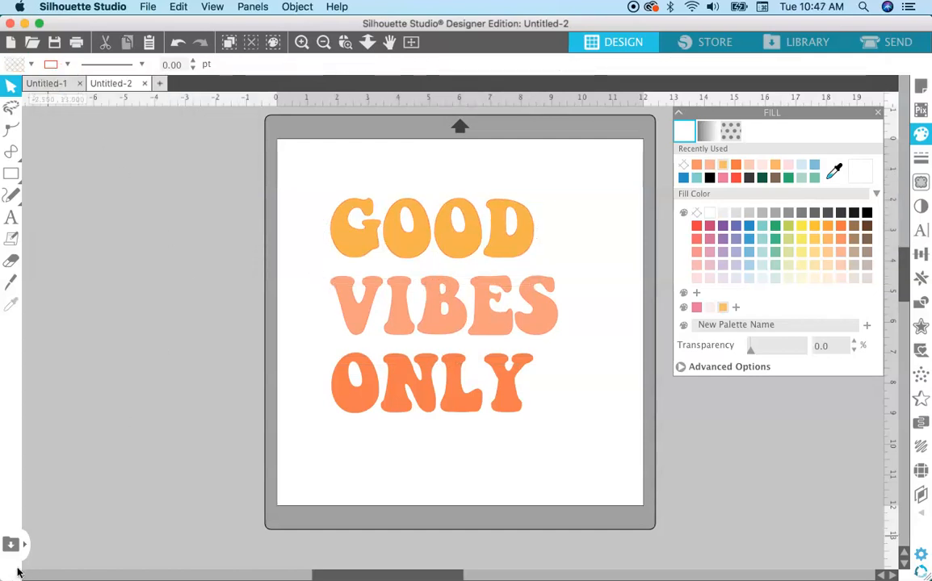
# Enlarge the three words together to about 8.79 in wide by 9.57 in high and center them roughly on the page
pyautogui.click(347, 253)
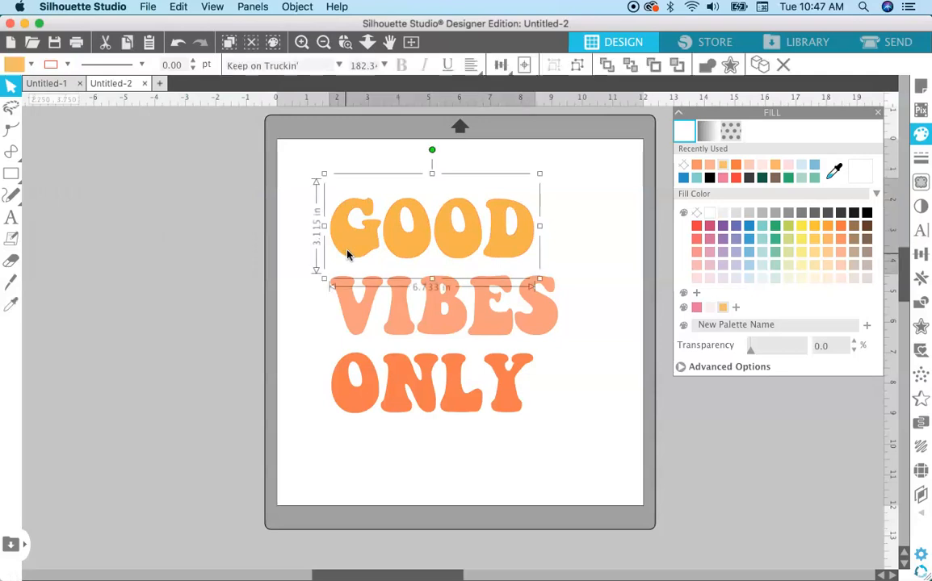
pyautogui.keyDown('shift'); pyautogui.click(402, 320); pyautogui.keyUp('shift')
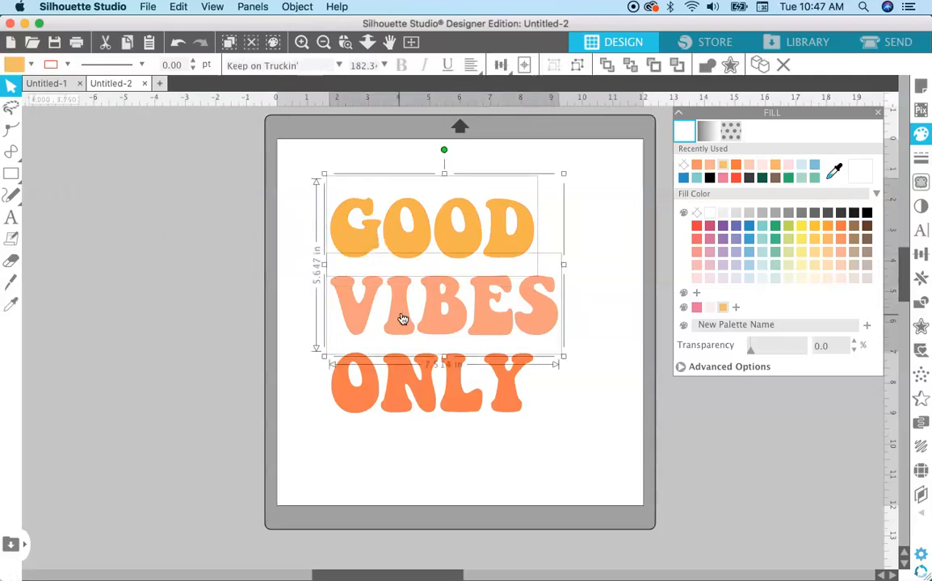
pyautogui.keyDown('shift'); pyautogui.click(507, 402); pyautogui.keyUp('shift')
pyautogui.moveTo(564, 434); pyautogui.dragTo(603, 477)
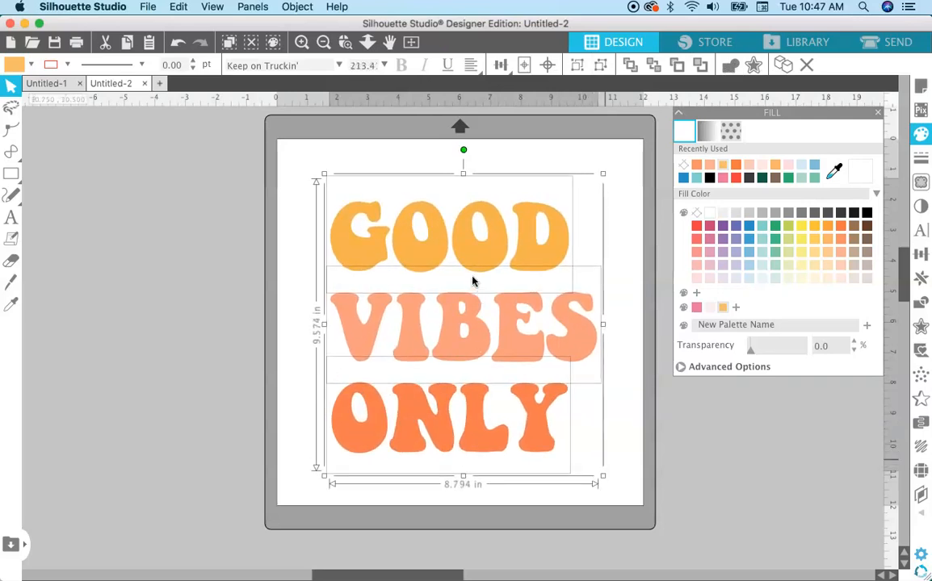
pyautogui.moveTo(475, 266); pyautogui.dragTo(468, 251)
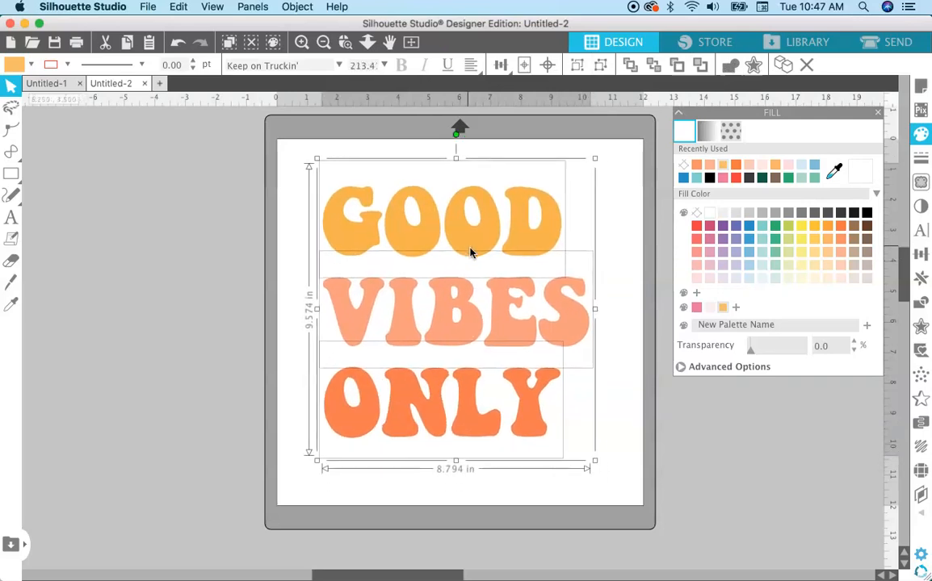
pyautogui.click(702, 444)
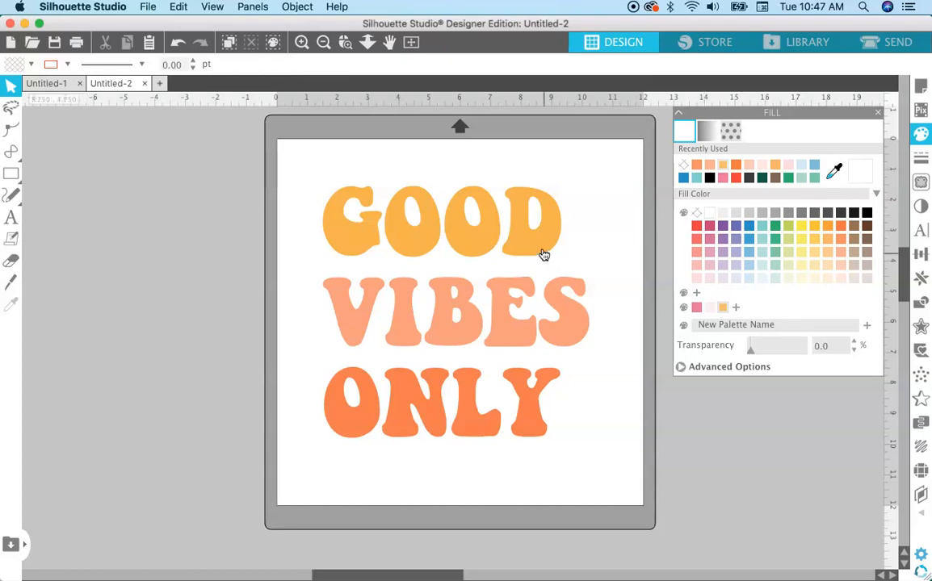
# Look at the warp templates, and apply a custom warp grid to the word GOOD instead
pyautogui.click(539, 246)
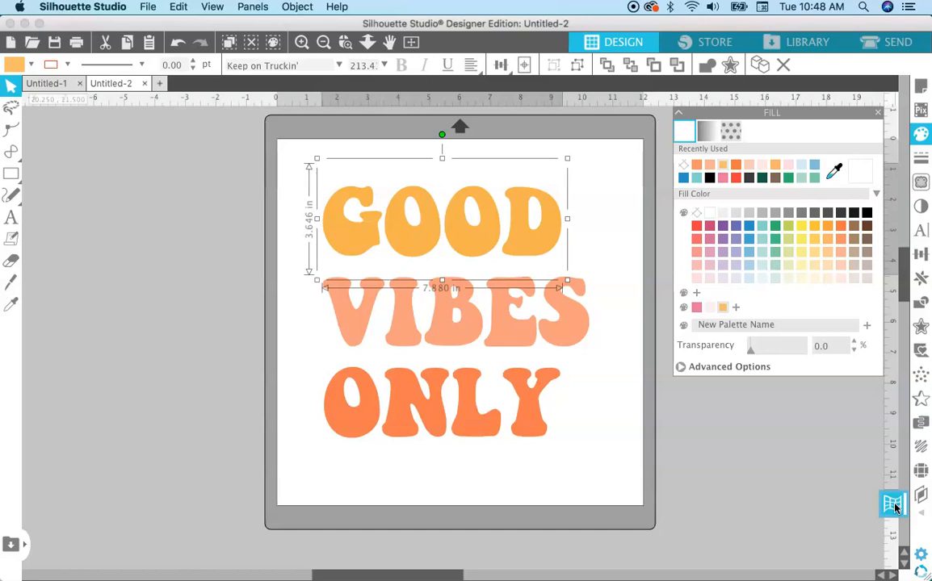
pyautogui.click(893, 506)
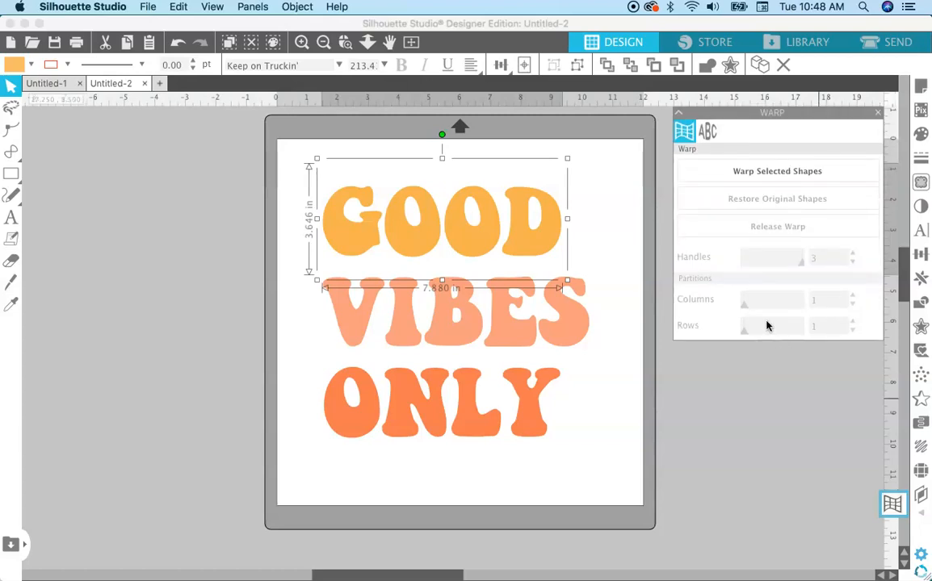
pyautogui.click(708, 133)
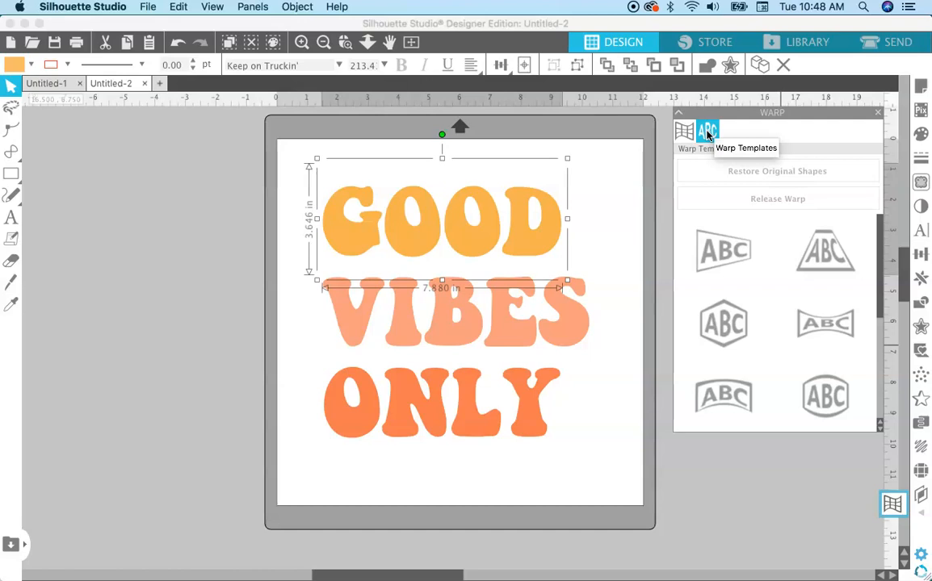
pyautogui.click(685, 133)
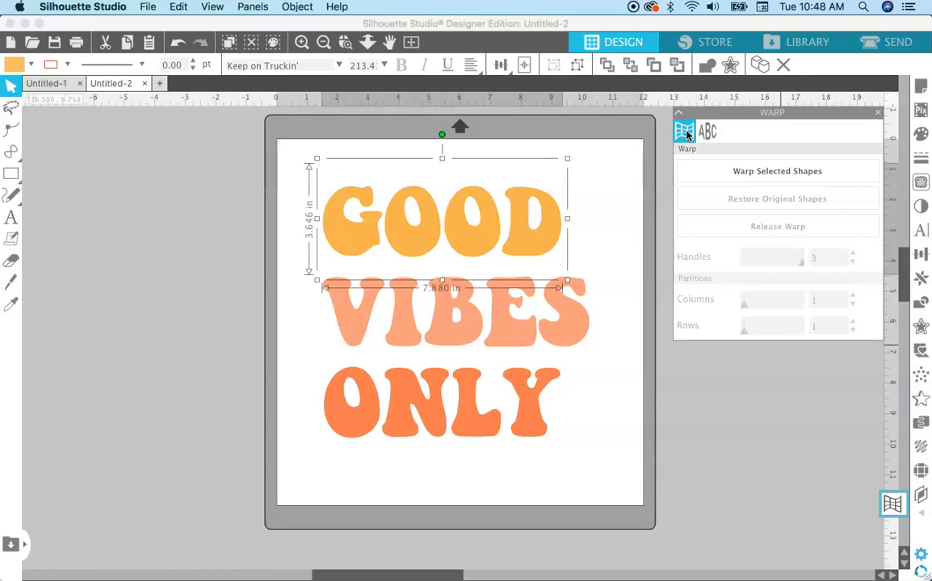
pyautogui.click(707, 132)
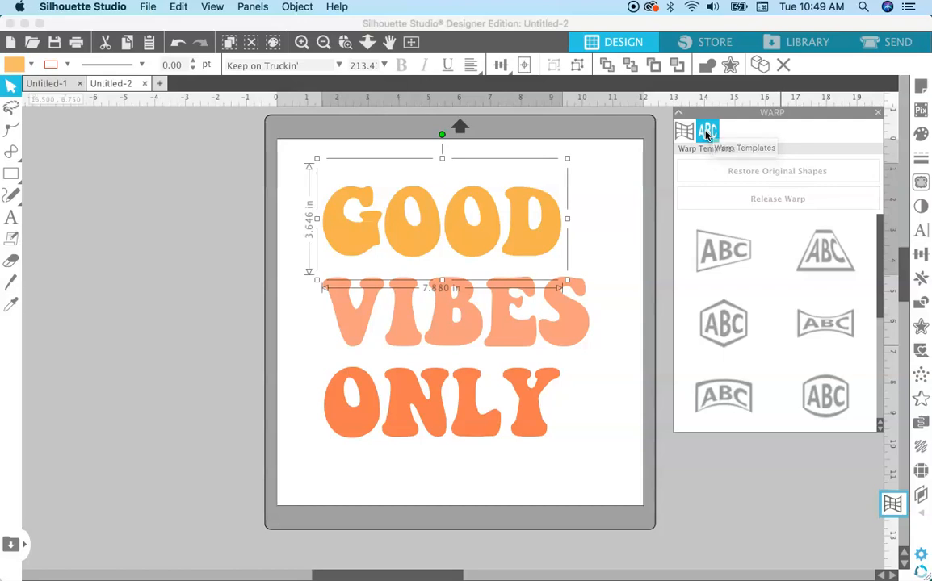
pyautogui.click(683, 132)
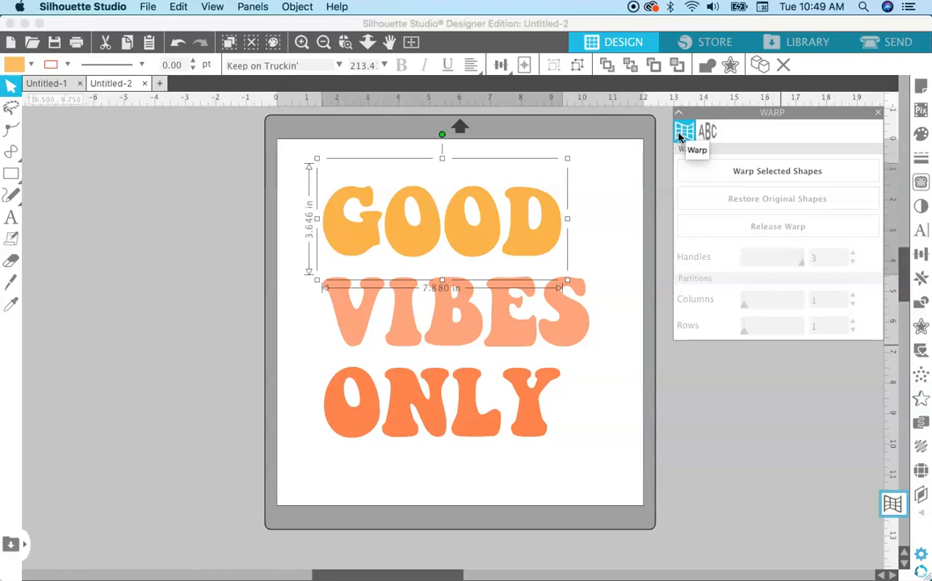
pyautogui.click(737, 180)
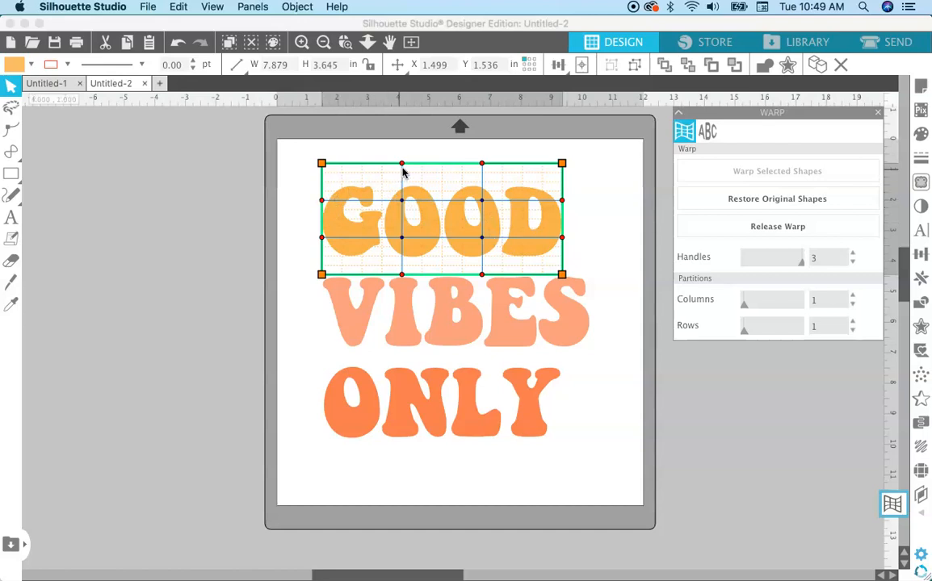
pyautogui.click(401, 281)
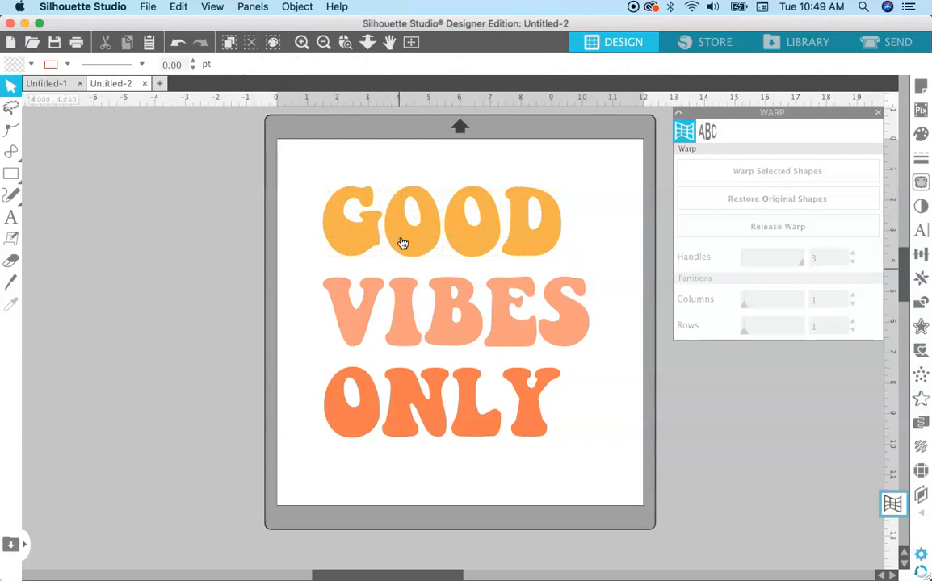
pyautogui.click(402, 242)
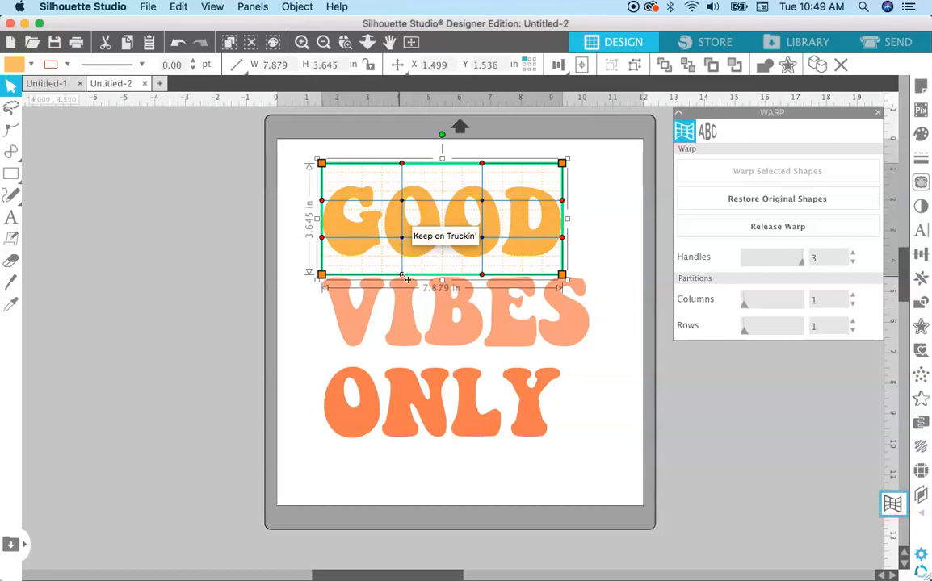
# Arch the bottom and top edges of GOOD's warp grid upward until it is about 4.05 in high
pyautogui.moveTo(402, 275); pyautogui.dragTo(402, 250)
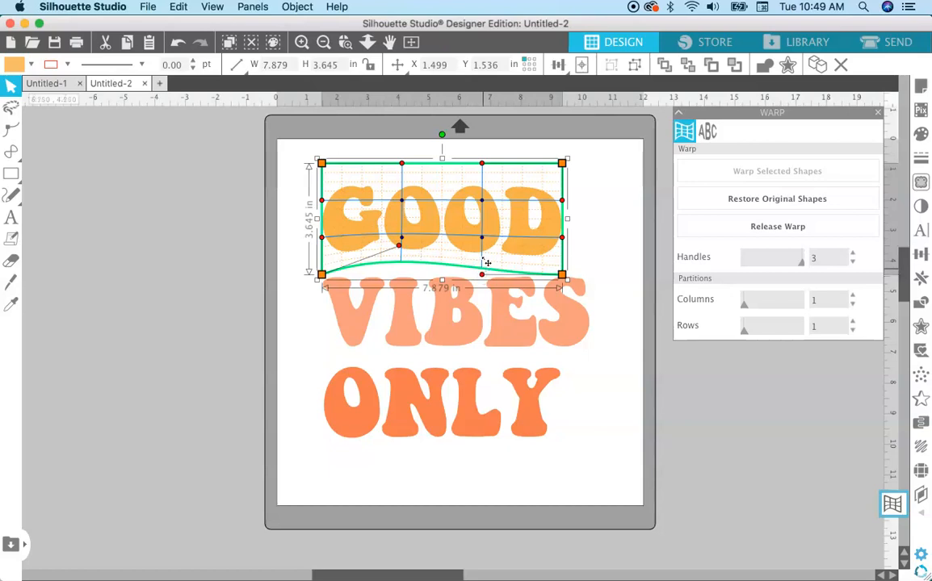
pyautogui.moveTo(488, 255); pyautogui.dragTo(482, 254)
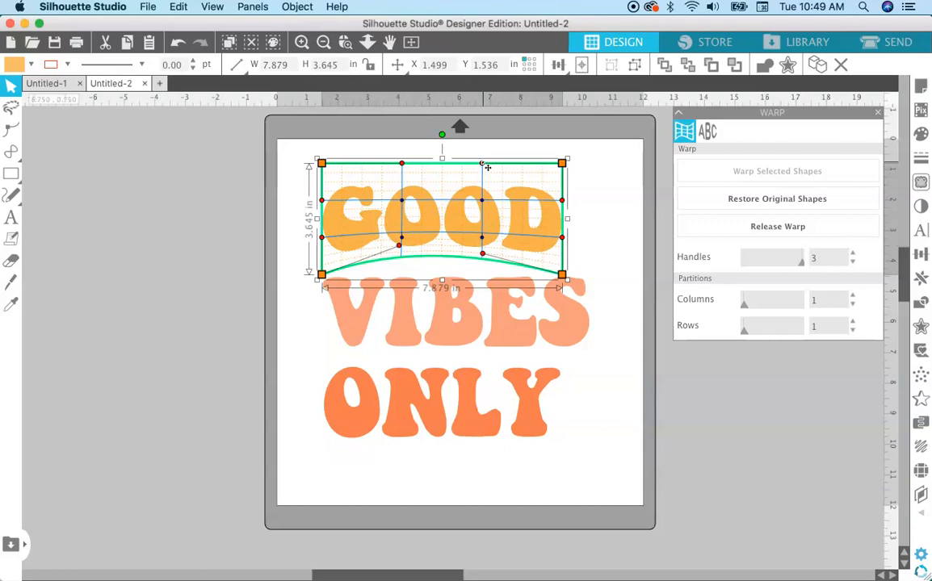
pyautogui.moveTo(488, 158)
pyautogui.mouseDown()
pyautogui.moveTo(485, 148)
pyautogui.moveTo(493, 150)
pyautogui.mouseUp()
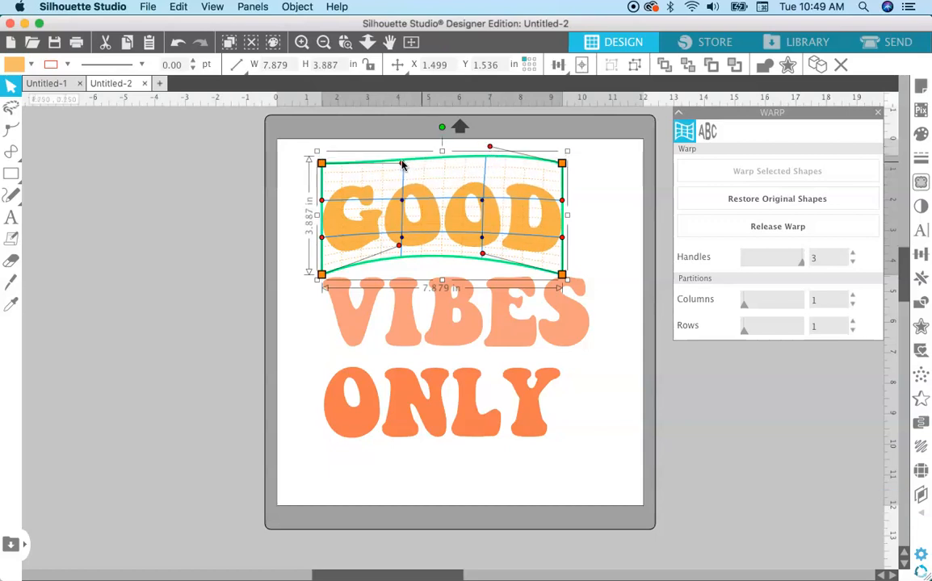
pyautogui.moveTo(398, 162); pyautogui.dragTo(389, 153)
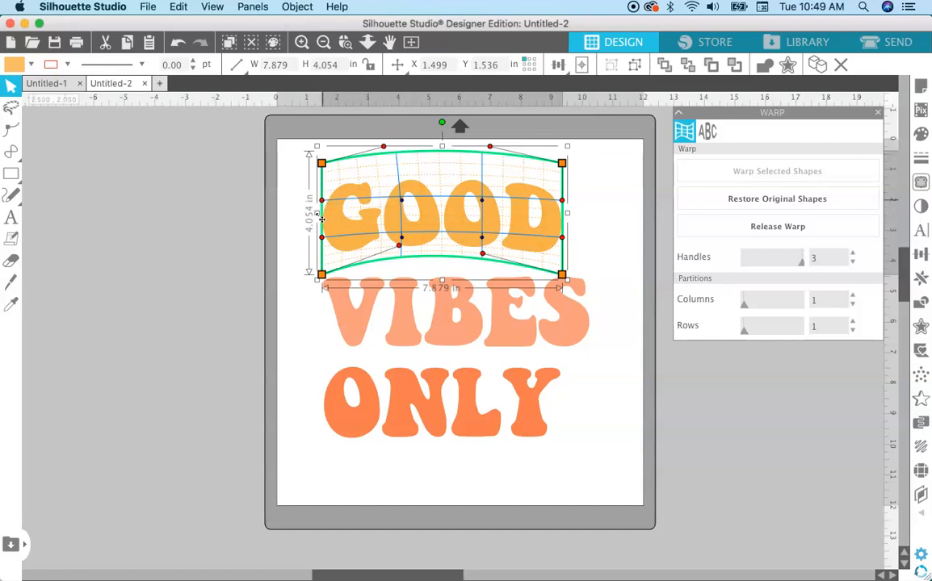
# Narrow GOOD to about 7.75 in wide and refine its arch by adjusting the warp grid's side, inner and bottom handles
pyautogui.moveTo(315, 214); pyautogui.dragTo(326, 214)
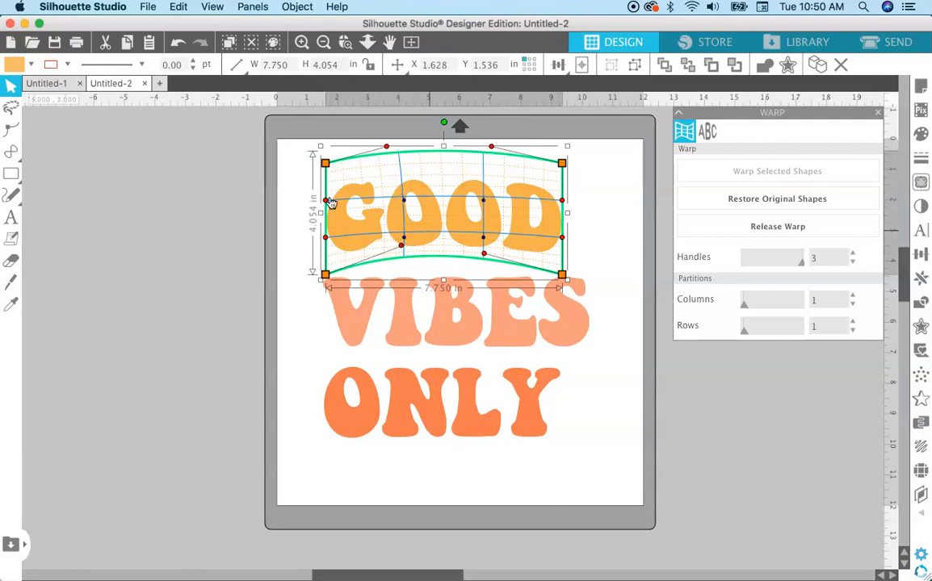
pyautogui.moveTo(326, 200); pyautogui.dragTo(321, 203)
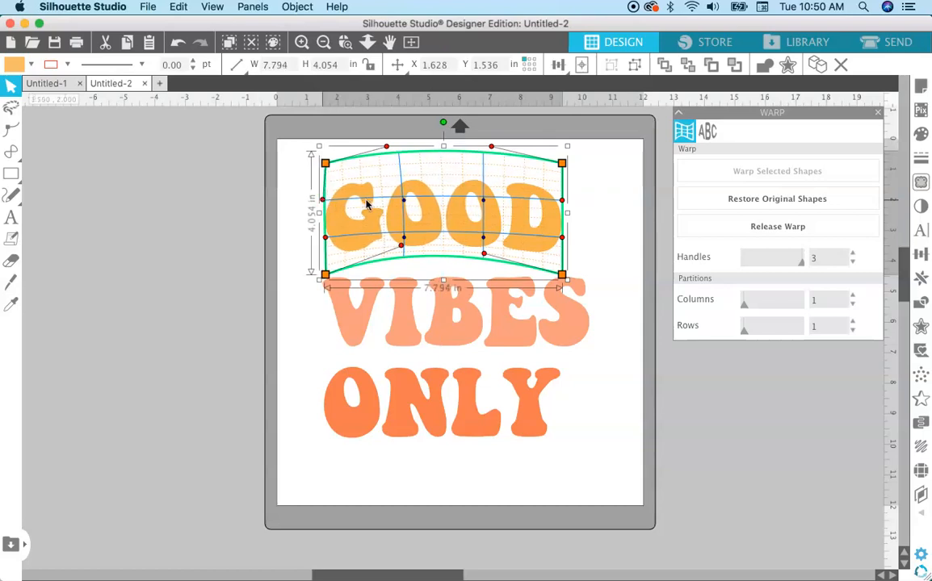
pyautogui.moveTo(403, 199); pyautogui.dragTo(399, 187)
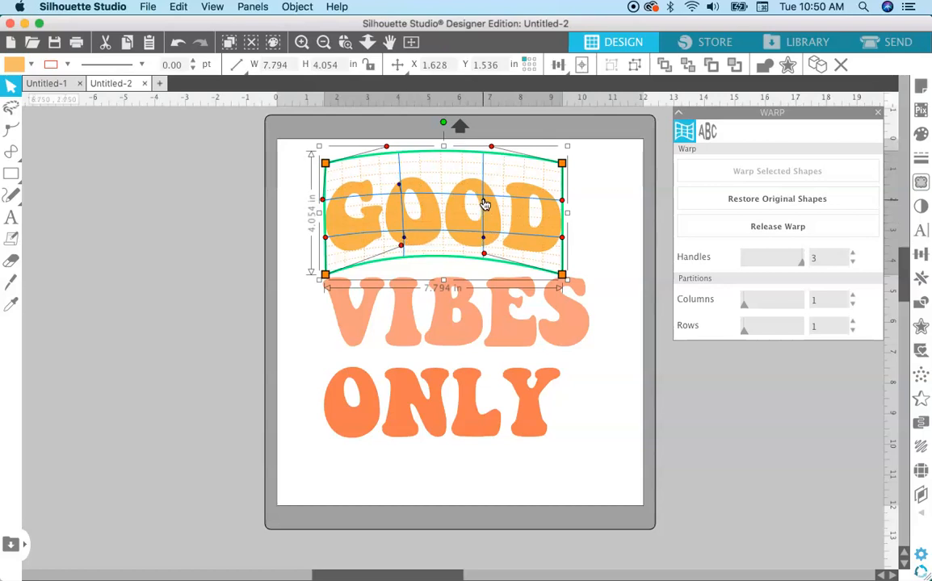
pyautogui.moveTo(485, 204); pyautogui.dragTo(484, 199)
pyautogui.moveTo(401, 247)
pyautogui.mouseDown()
pyautogui.moveTo(405, 237)
pyautogui.moveTo(396, 250)
pyautogui.mouseUp()
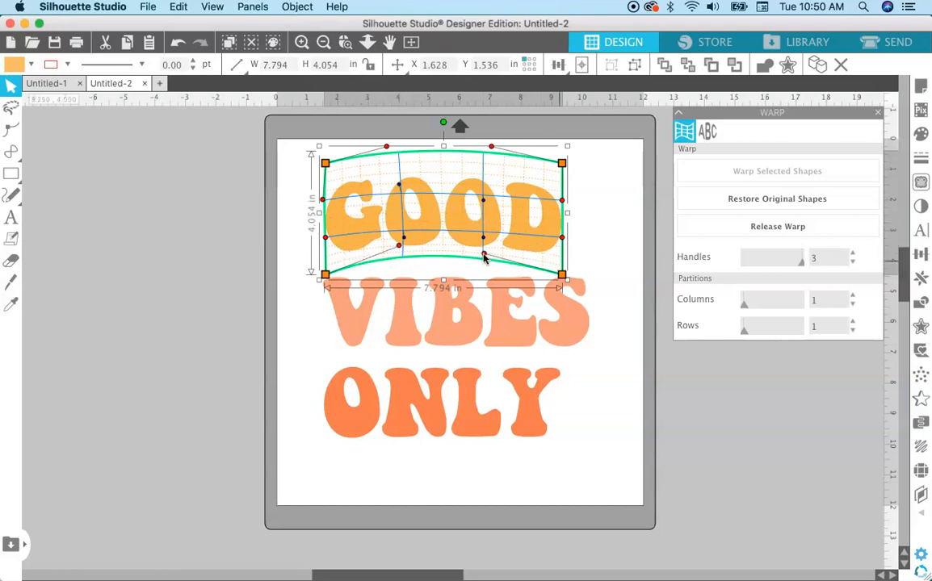
pyautogui.moveTo(476, 237); pyautogui.dragTo(473, 237)
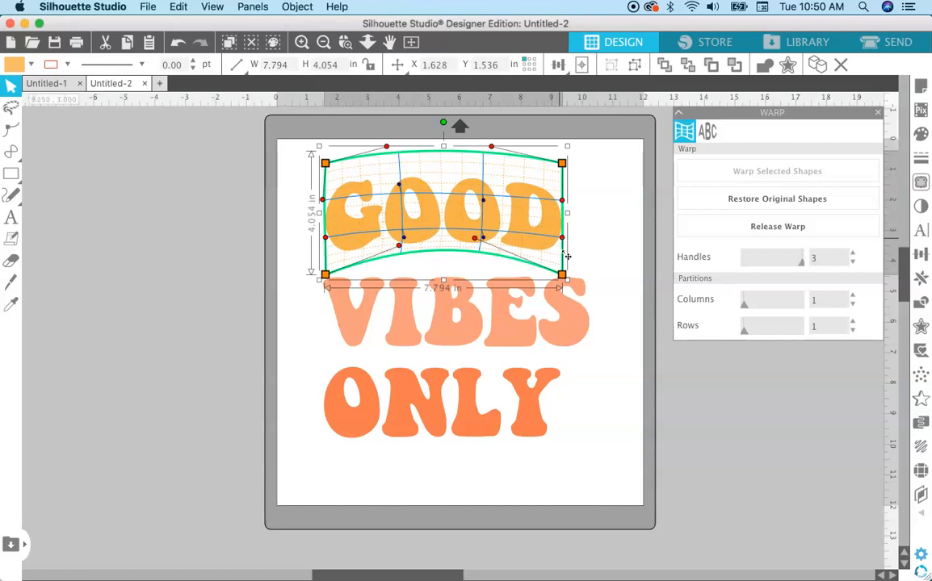
pyautogui.moveTo(562, 237); pyautogui.dragTo(558, 261)
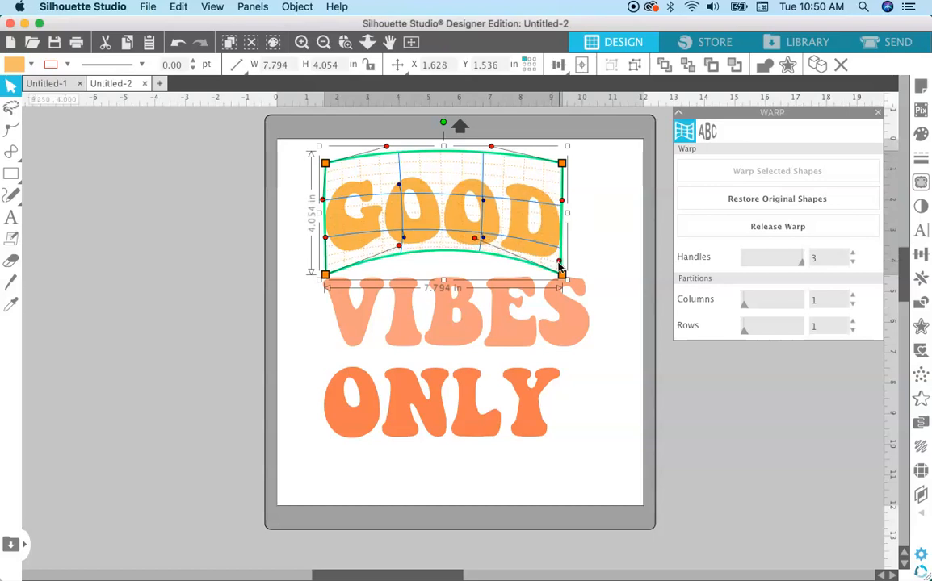
pyautogui.click(599, 257)
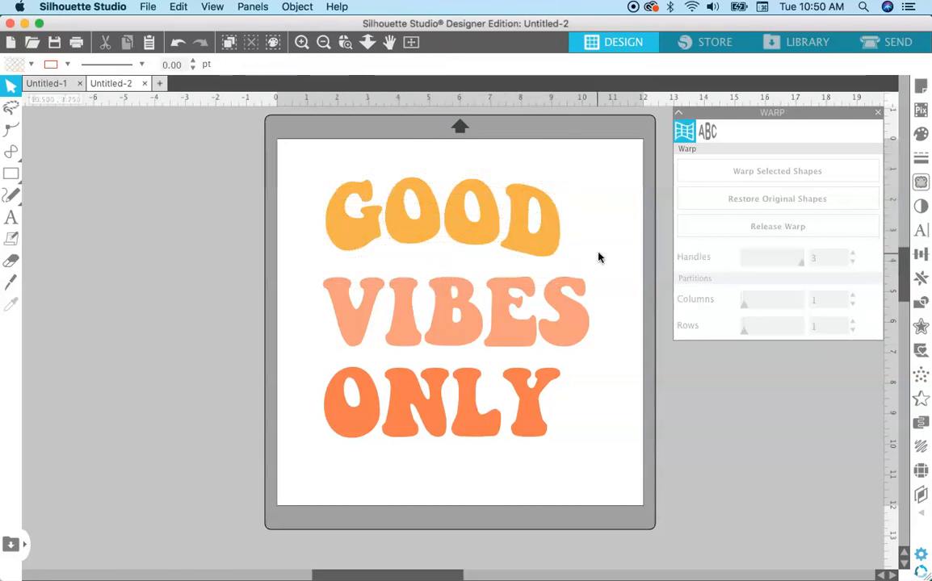
# Move the warped word GOOD slightly down, closer to VIBES
pyautogui.click(465, 226)
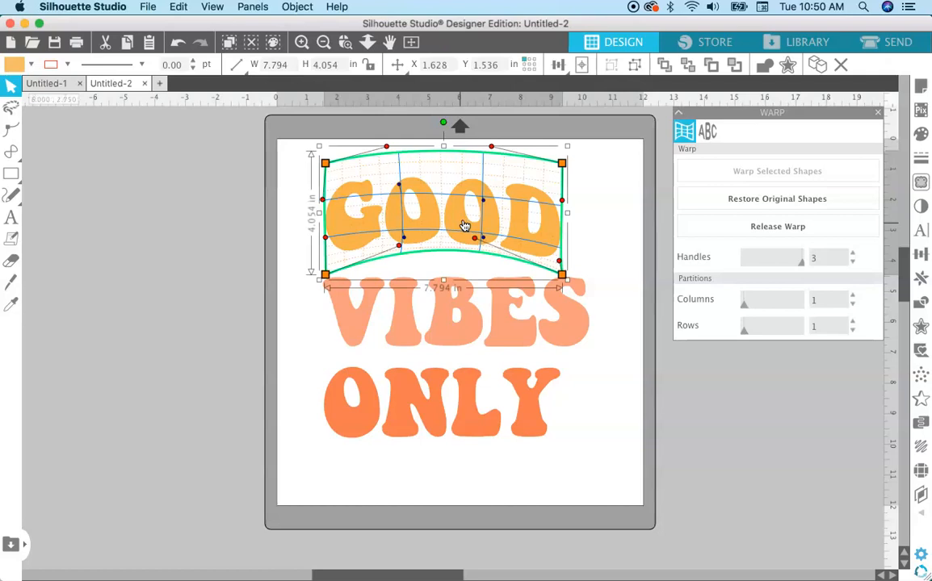
pyautogui.press('super+z')
pyautogui.click(607, 234)
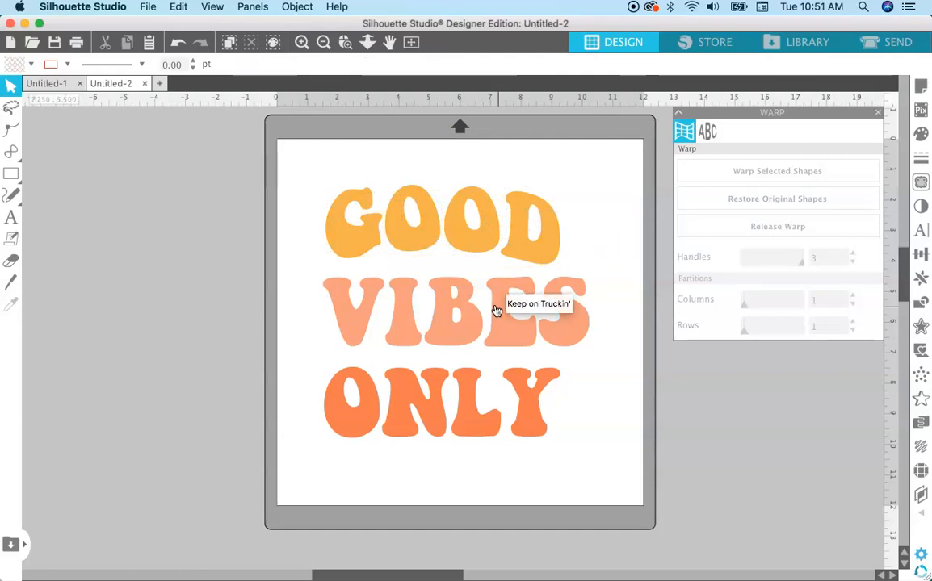
# Apply a custom warp grid to the word VIBES and arch its top edge upward until it is about 5.13 in high
pyautogui.click(497, 311)
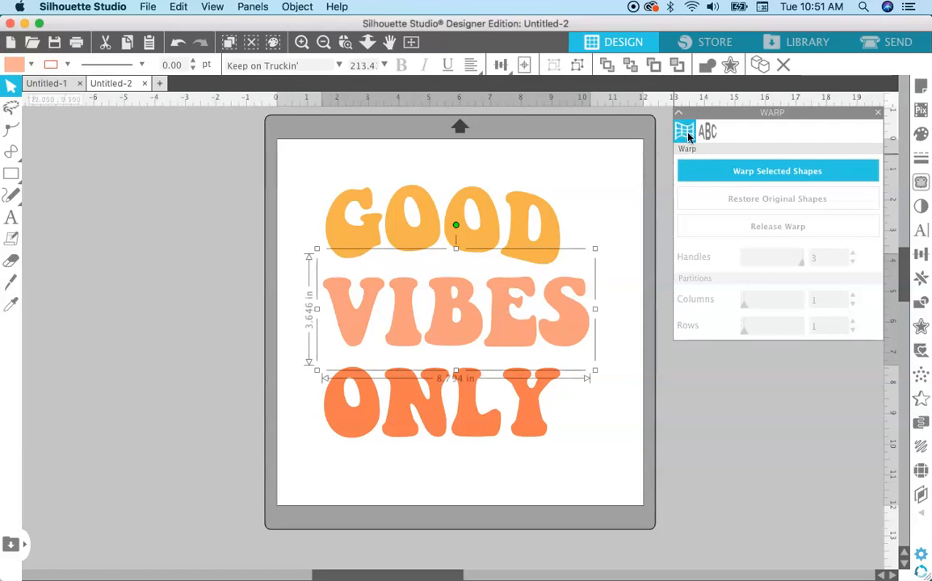
pyautogui.click(748, 172)
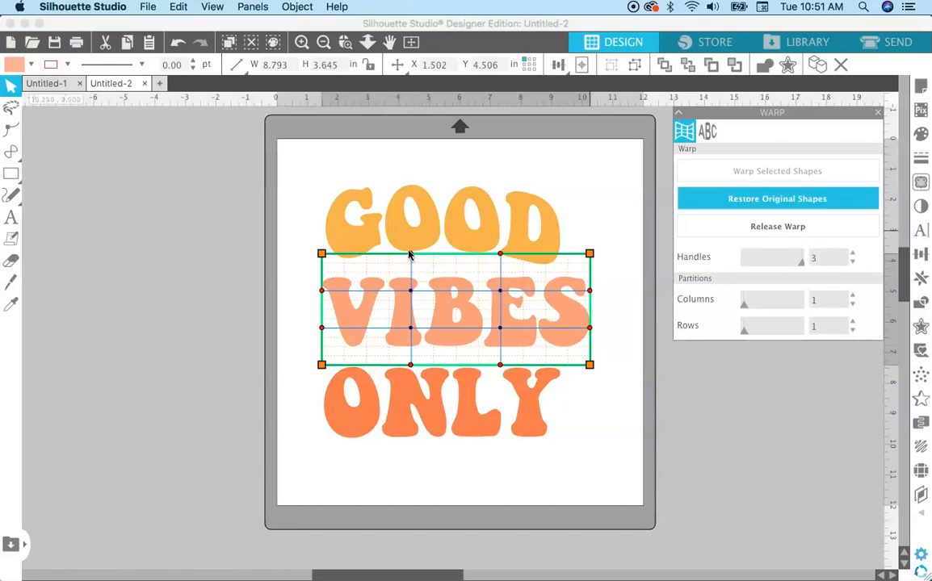
pyautogui.moveTo(410, 256); pyautogui.dragTo(398, 169)
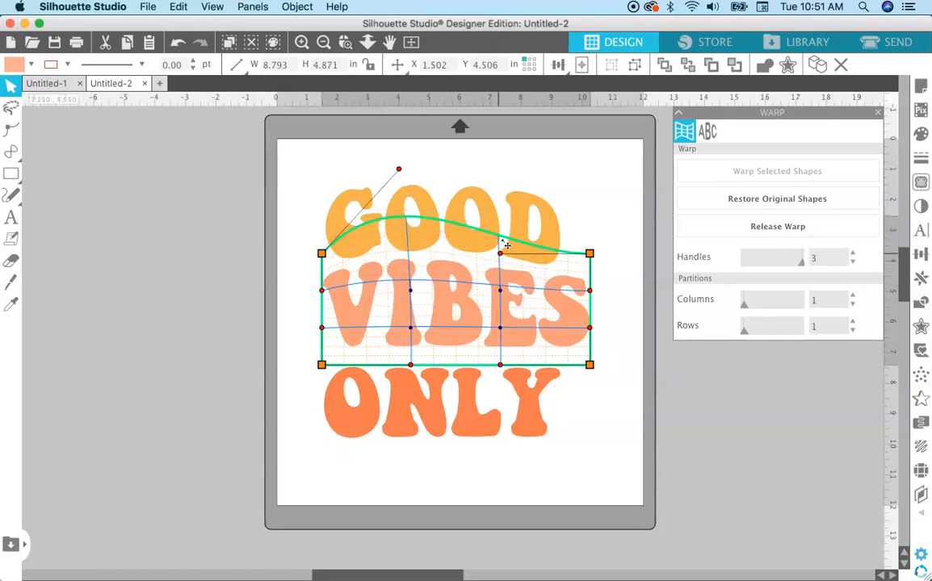
pyautogui.moveTo(500, 253); pyautogui.dragTo(504, 223)
# Pull the side handles of VIBES's warp grid inward and raise the right part of its bottom edge into a wave
pyautogui.moveTo(321, 290); pyautogui.dragTo(329, 290)
pyautogui.moveTo(590, 291); pyautogui.dragTo(543, 285)
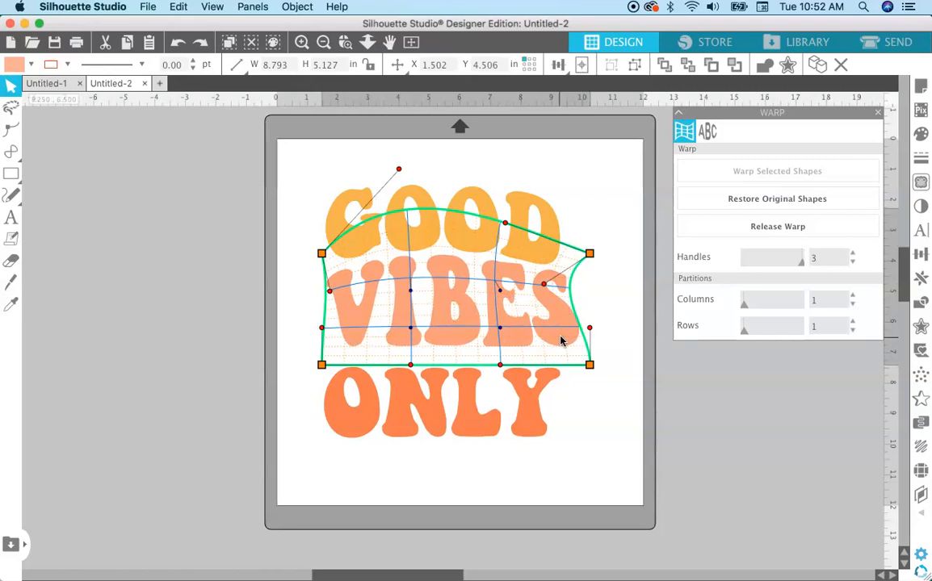
pyautogui.moveTo(589, 328); pyautogui.dragTo(574, 329)
pyautogui.moveTo(499, 365); pyautogui.dragTo(489, 315)
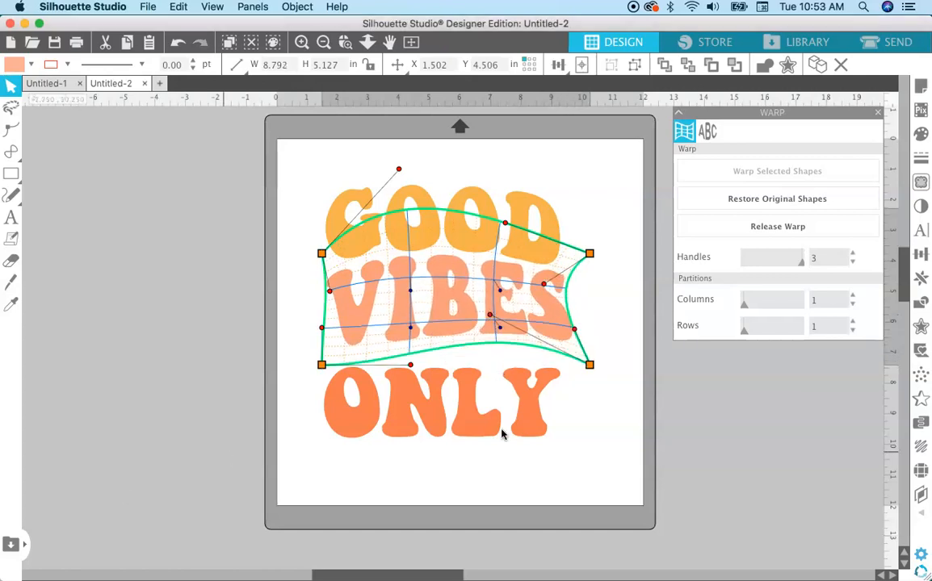
pyautogui.click(600, 446)
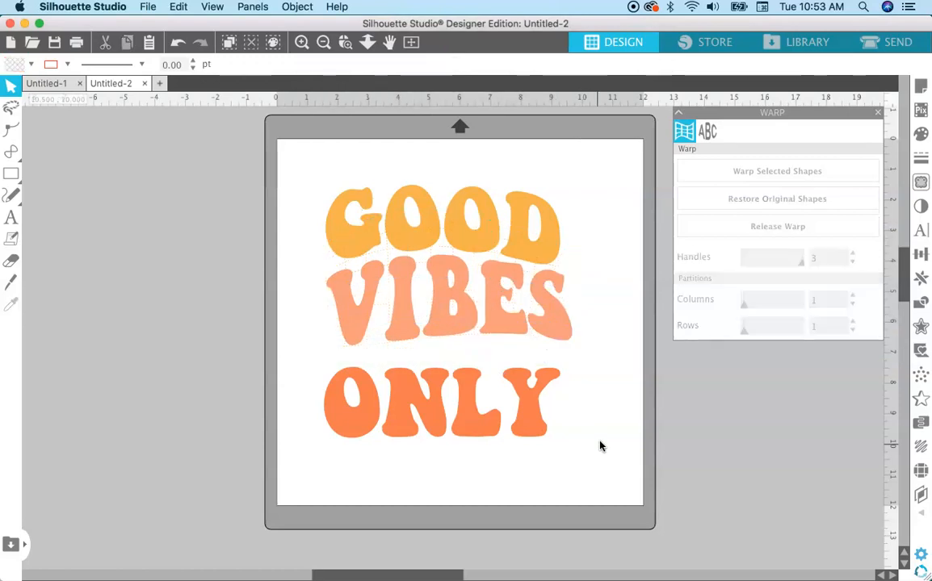
# Apply a custom warp grid to the word ONLY and move it slightly up and right, closer to VIBES
pyautogui.click(530, 415)
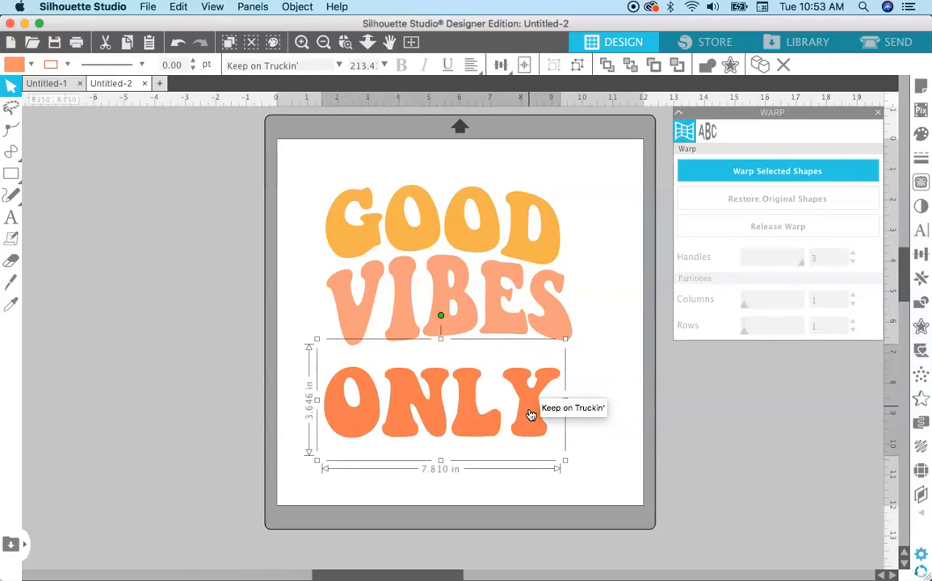
pyautogui.click(733, 174)
pyautogui.moveTo(472, 404); pyautogui.dragTo(452, 395)
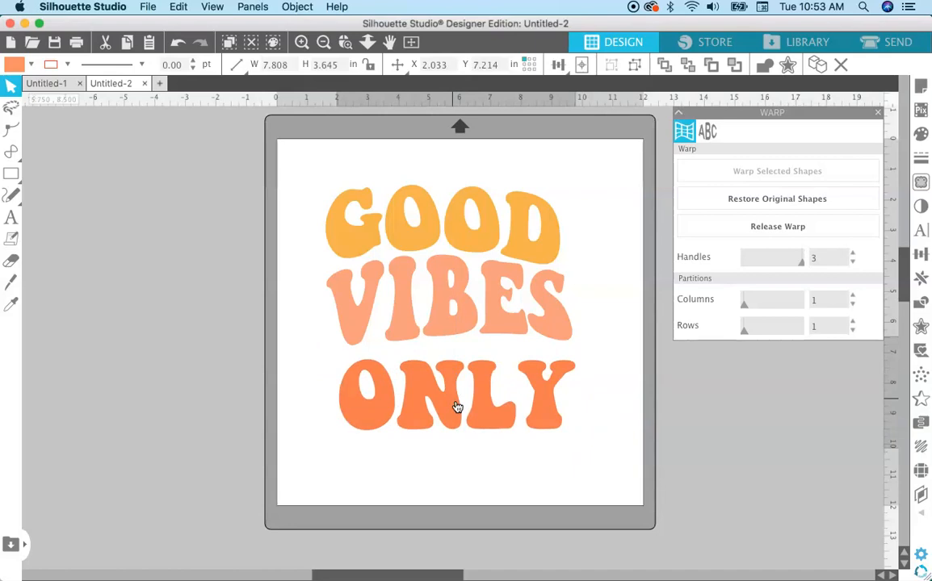
pyautogui.click(454, 400)
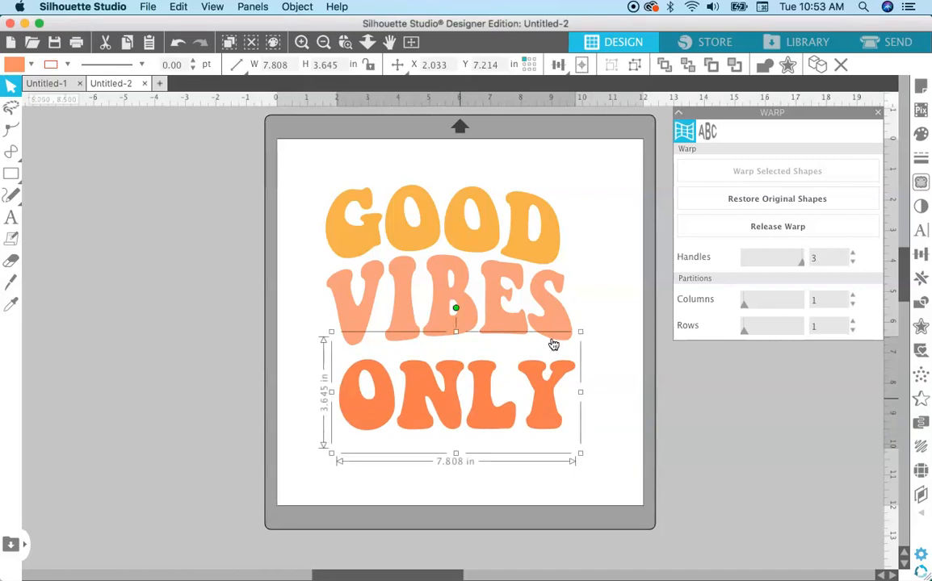
pyautogui.doubleClick(550, 412)
pyautogui.click(152, 394)
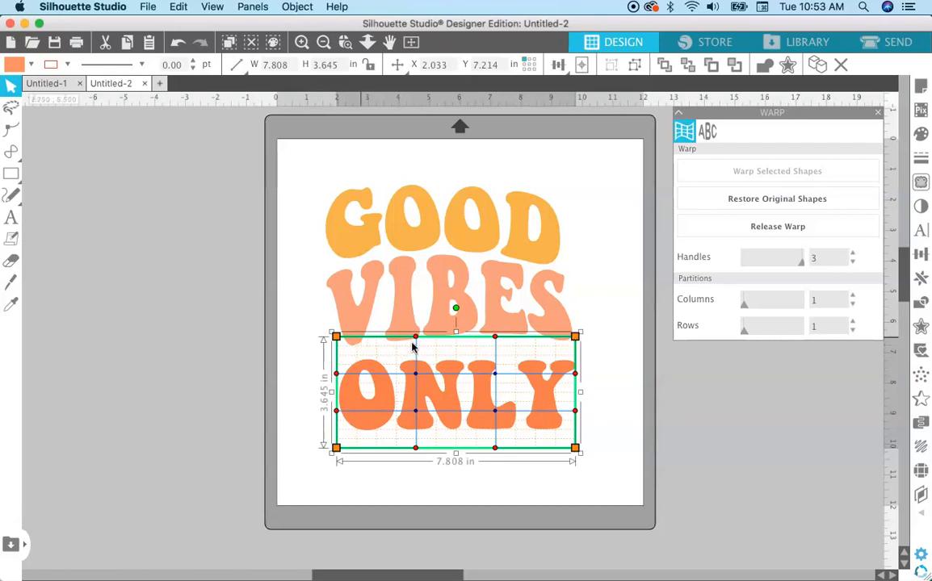
# Arch ONLY's top edge until it is about 5.13 in high, raise its bottom-right handle and pull its upper right-side handle inward
pyautogui.moveTo(415, 336); pyautogui.dragTo(413, 268)
pyautogui.moveTo(495, 338); pyautogui.dragTo(505, 283)
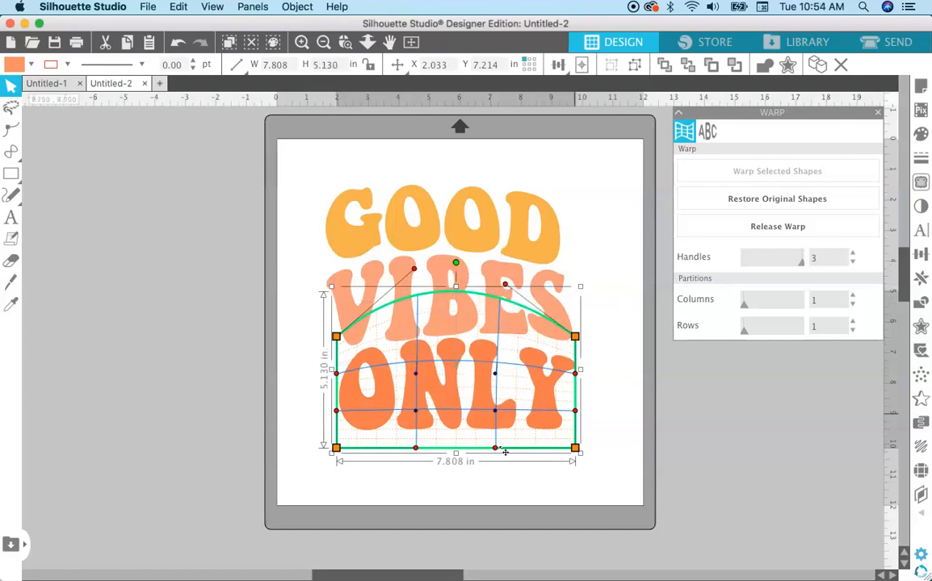
pyautogui.click(492, 389)
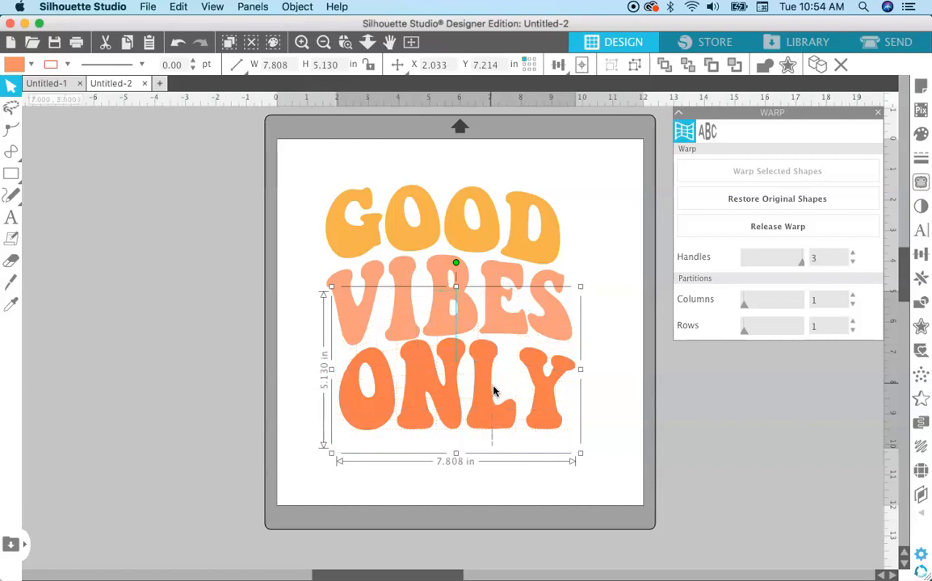
pyautogui.click(608, 394)
pyautogui.click(495, 420)
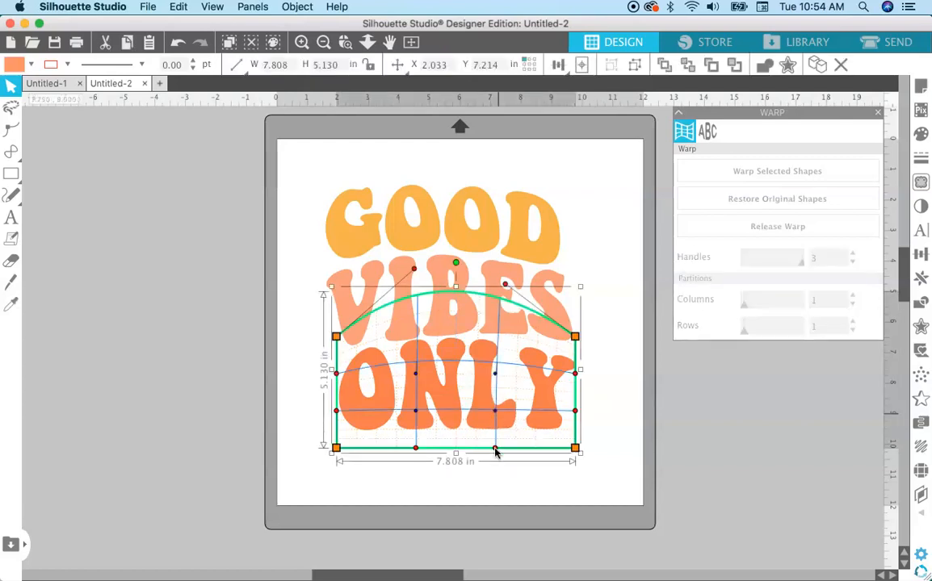
pyautogui.moveTo(495, 399); pyautogui.dragTo(497, 413)
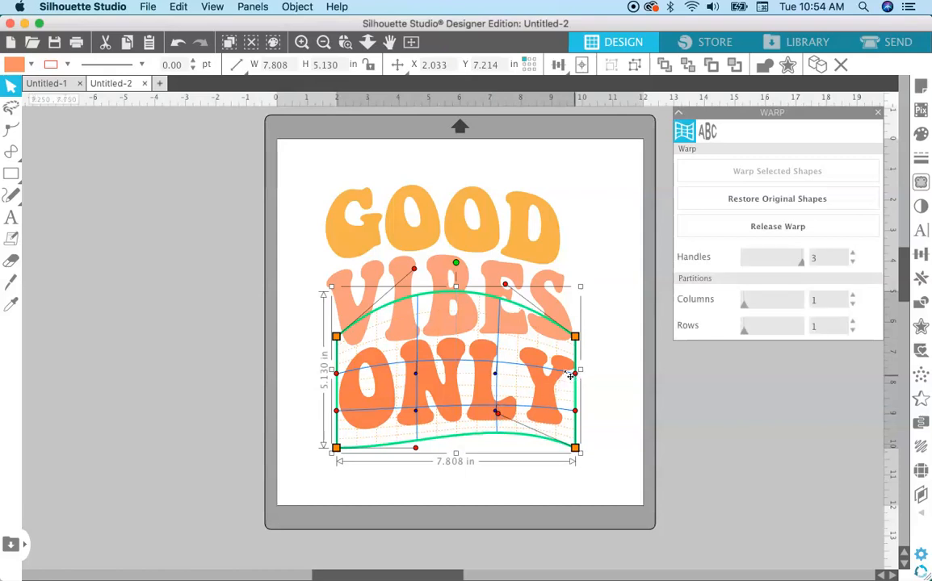
pyautogui.moveTo(576, 374); pyautogui.dragTo(560, 370)
pyautogui.click(606, 316)
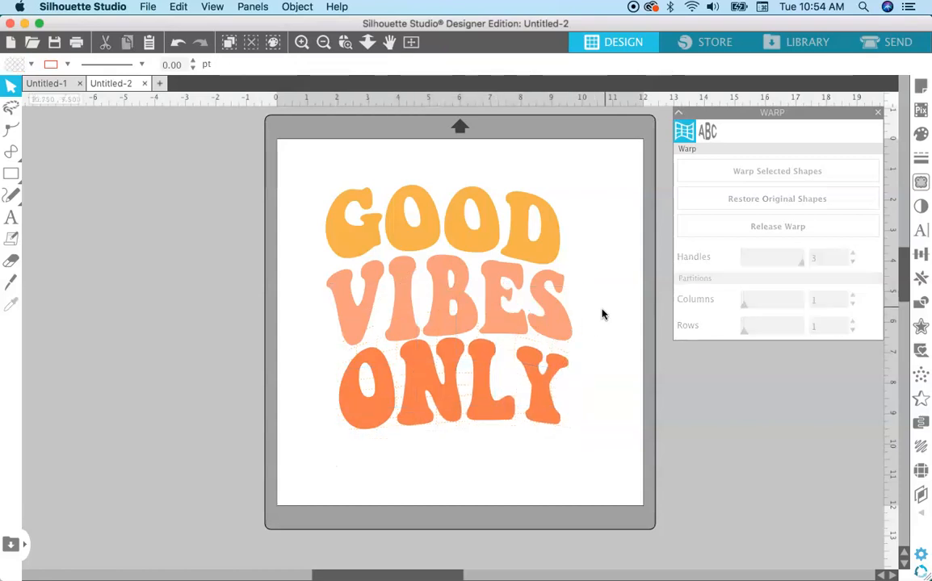
# Narrow the warped word VIBES from both sides to about 8.00 in wide to match the other words
pyautogui.click(561, 322)
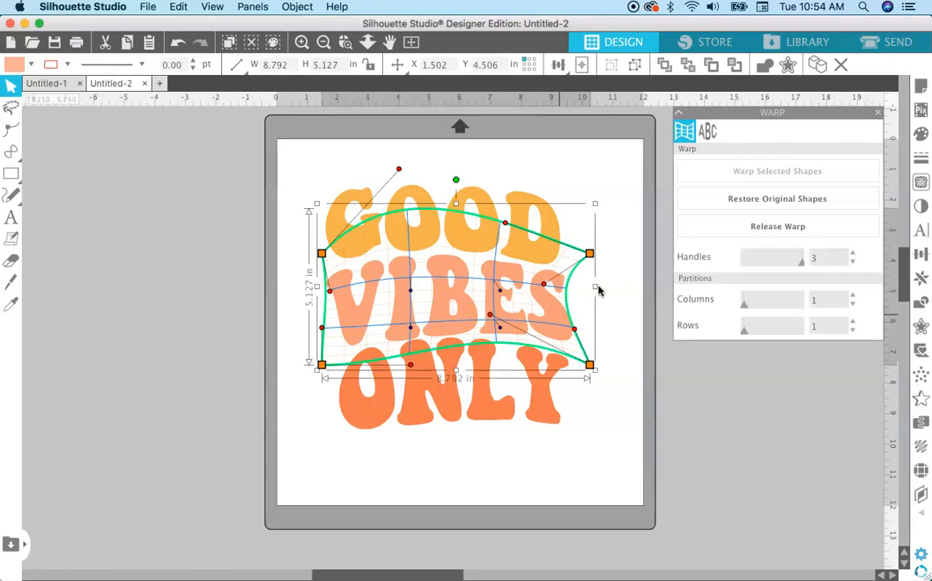
pyautogui.moveTo(587, 287); pyautogui.dragTo(580, 288)
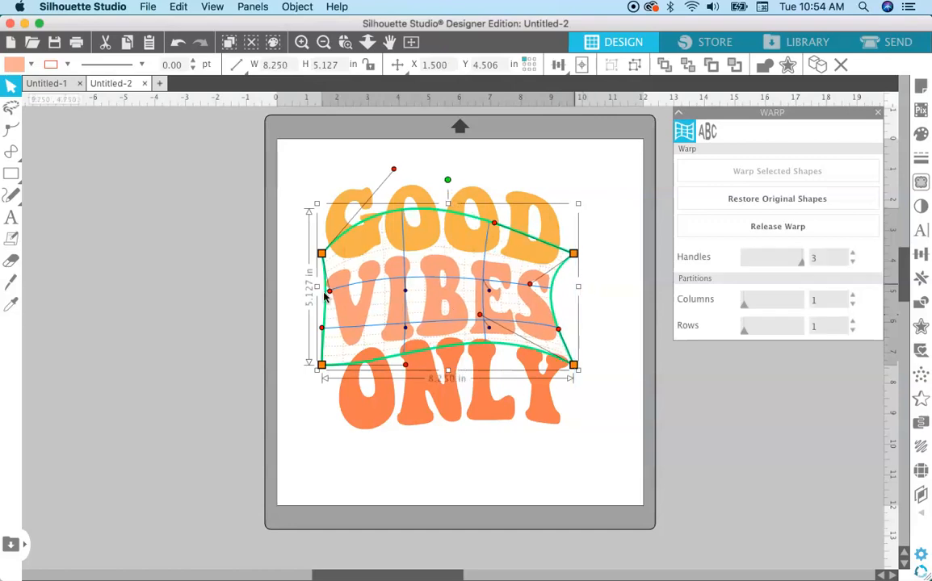
pyautogui.moveTo(317, 287); pyautogui.dragTo(325, 286)
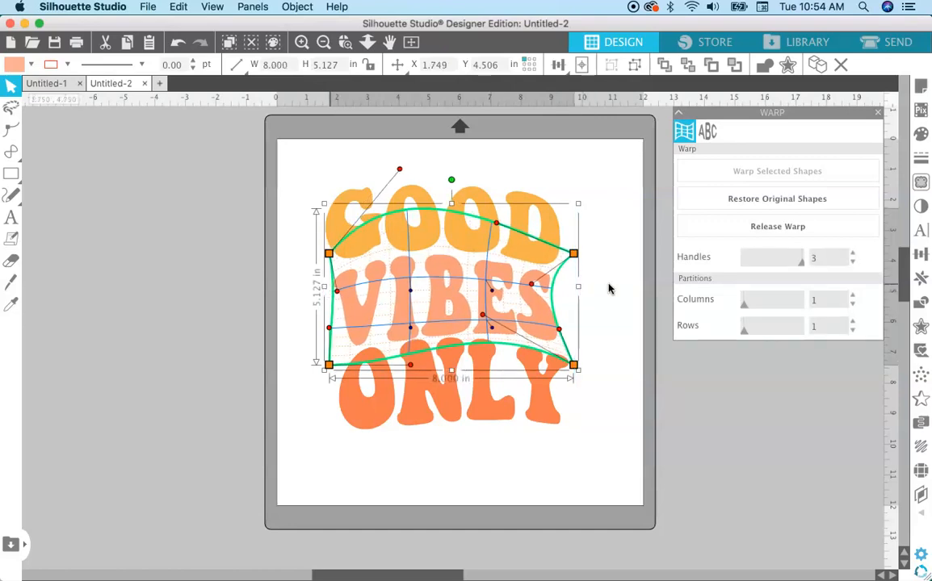
pyautogui.click(610, 287)
# Try moving the warped word ONLY slightly down, away from VIBES
pyautogui.click(540, 390)
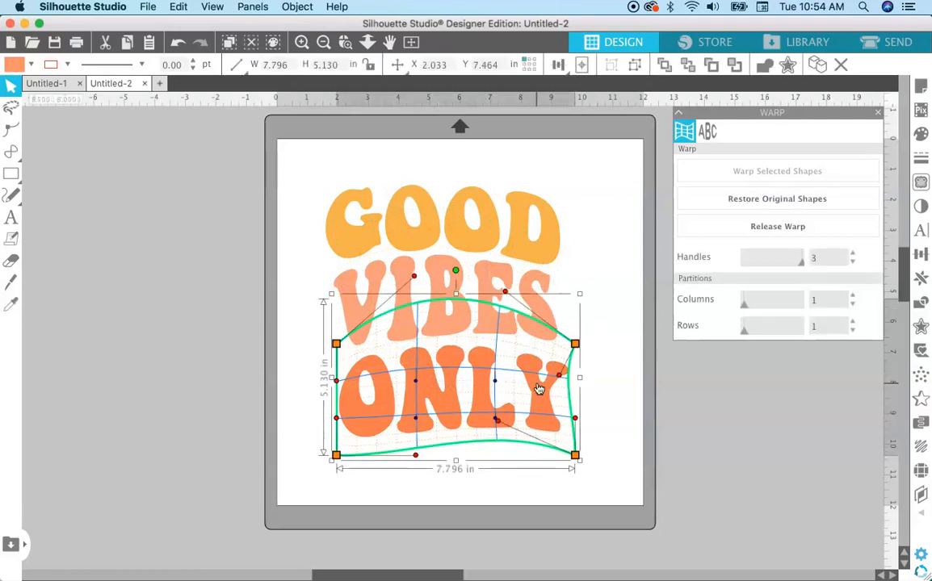
pyautogui.click(601, 308)
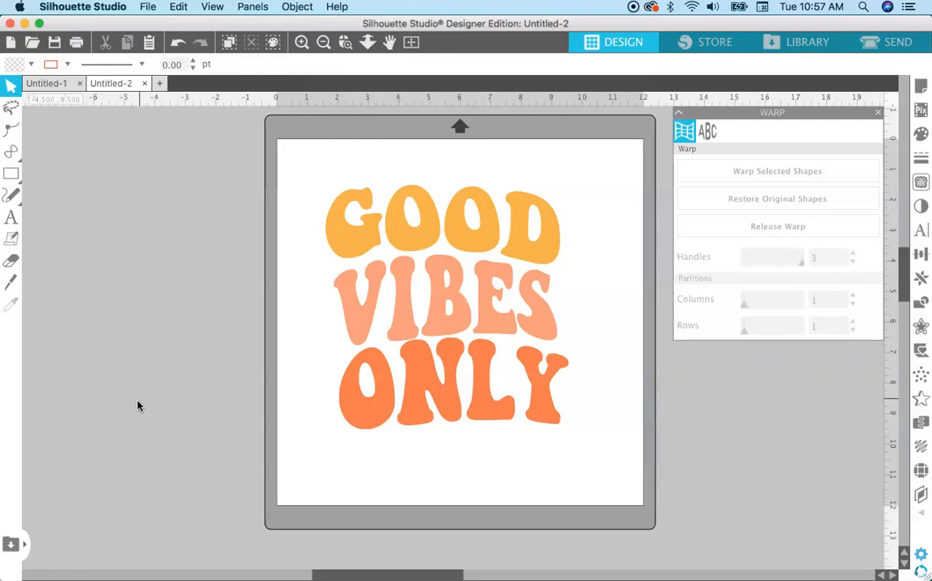
pyautogui.click(148, 8)
# Release the warp on each of the three words GOOD, VIBES and ONLY
pyautogui.click(358, 243)
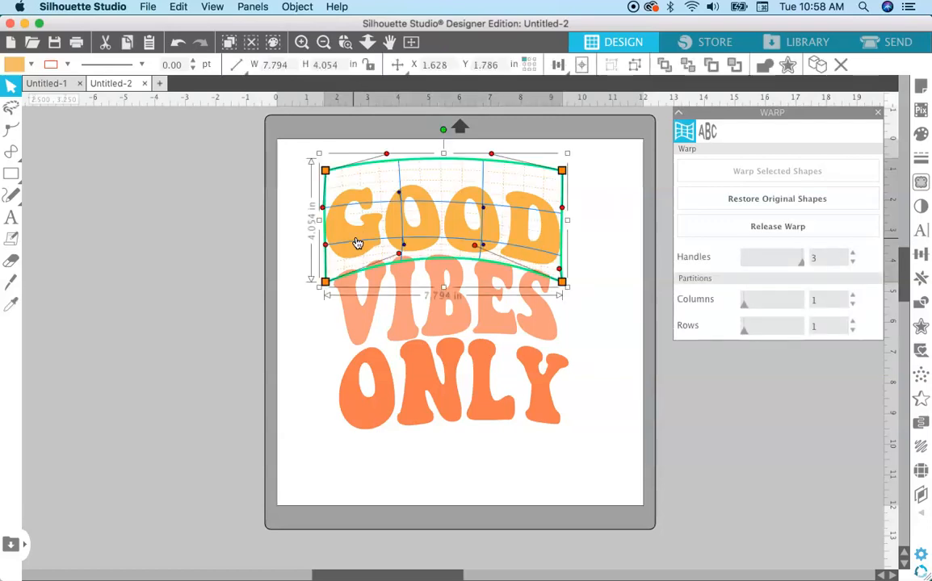
pyautogui.click(780, 228)
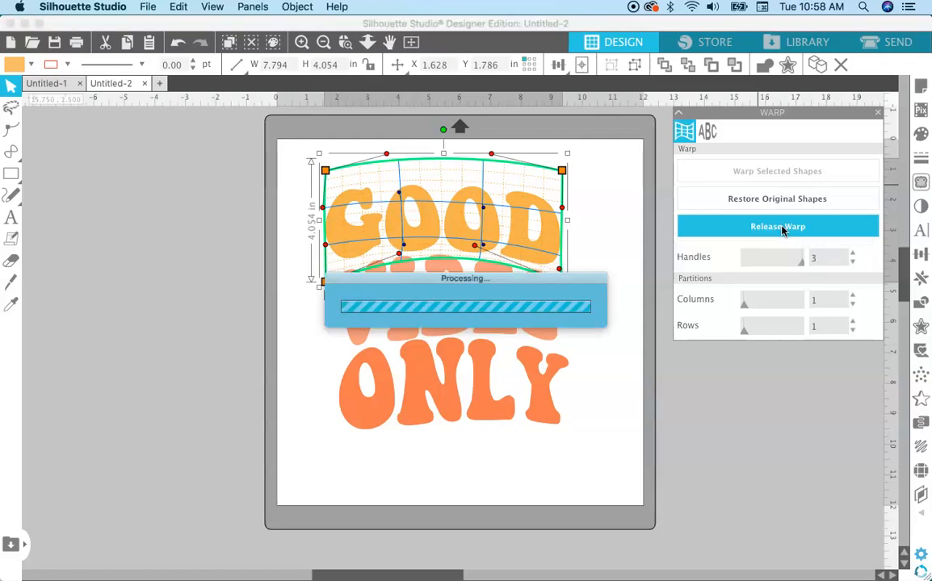
pyautogui.click(588, 290)
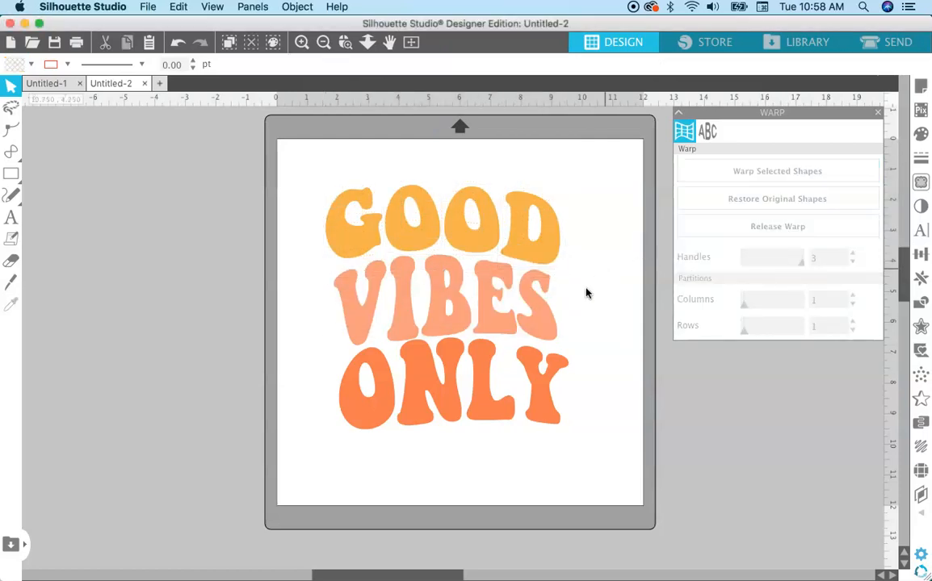
pyautogui.click(547, 326)
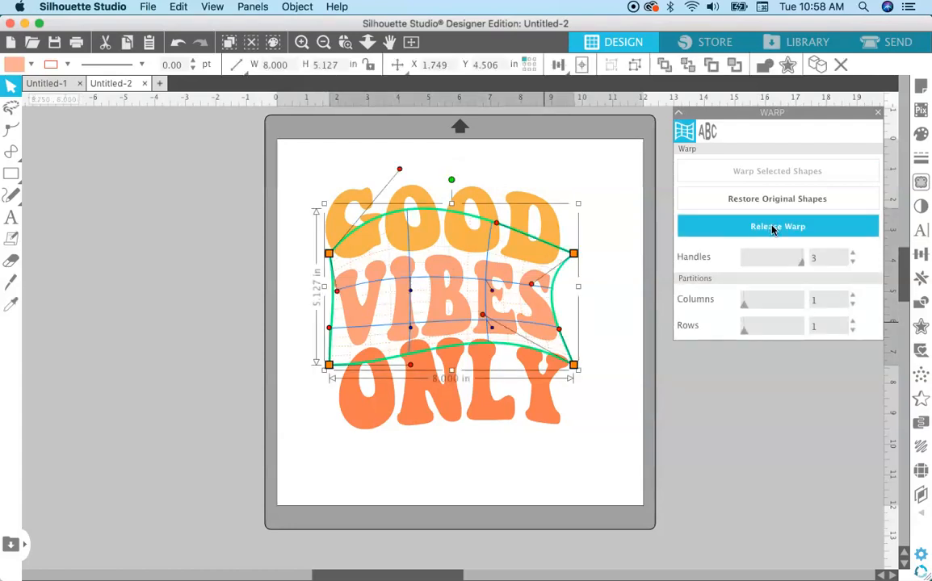
pyautogui.click(772, 230)
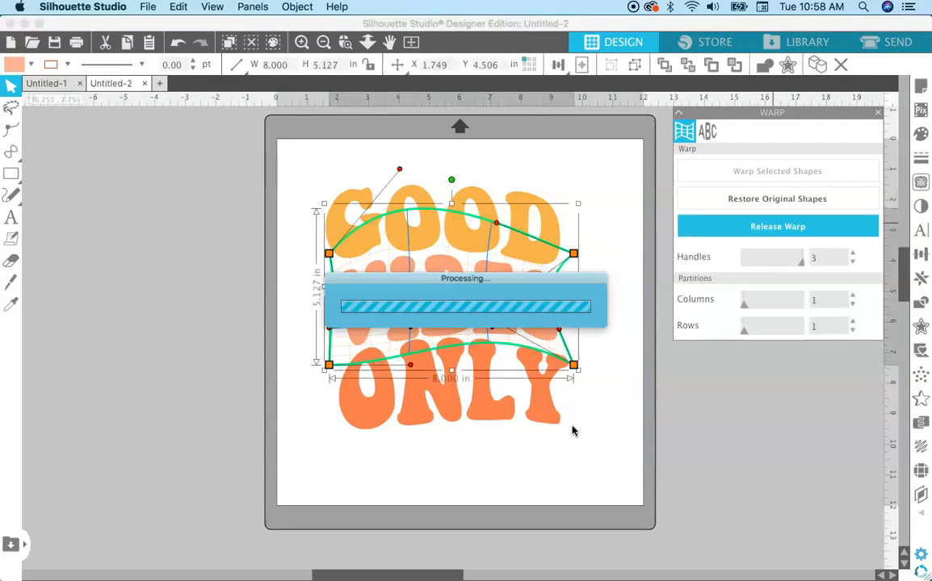
pyautogui.click(549, 417)
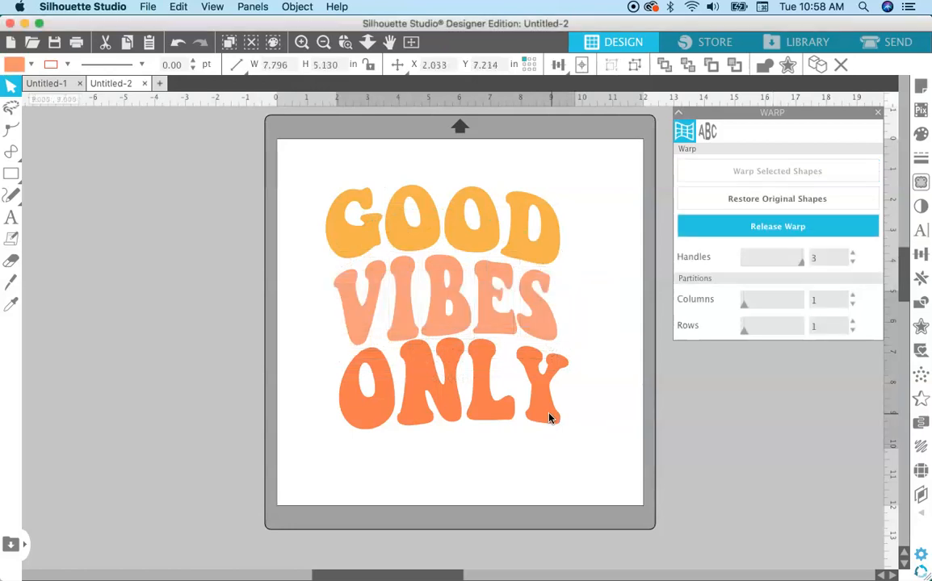
pyautogui.click(771, 228)
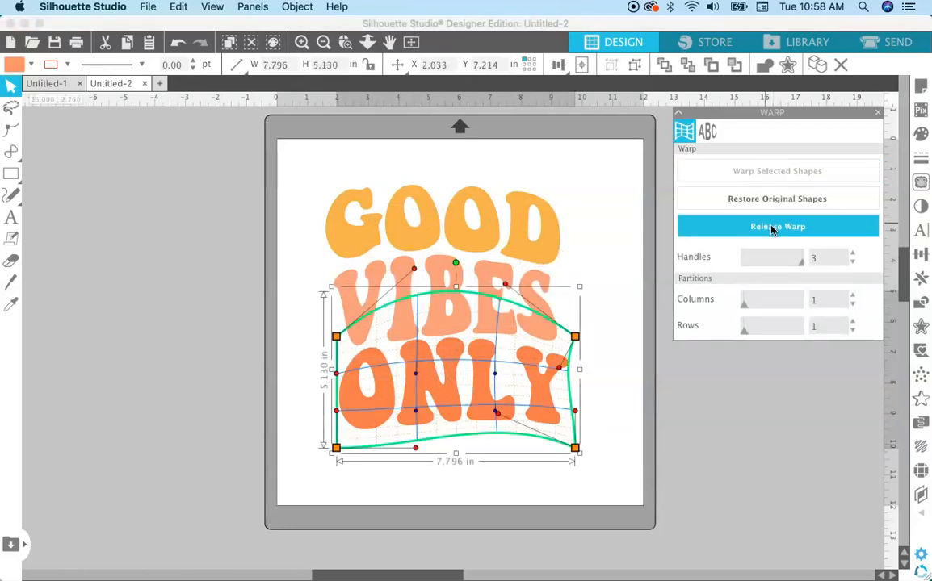
pyautogui.click(610, 252)
# Check individual letters of VIBES to see whether they are separate shapes
pyautogui.moveTo(358, 252); pyautogui.dragTo(486, 300)
pyautogui.click(484, 300)
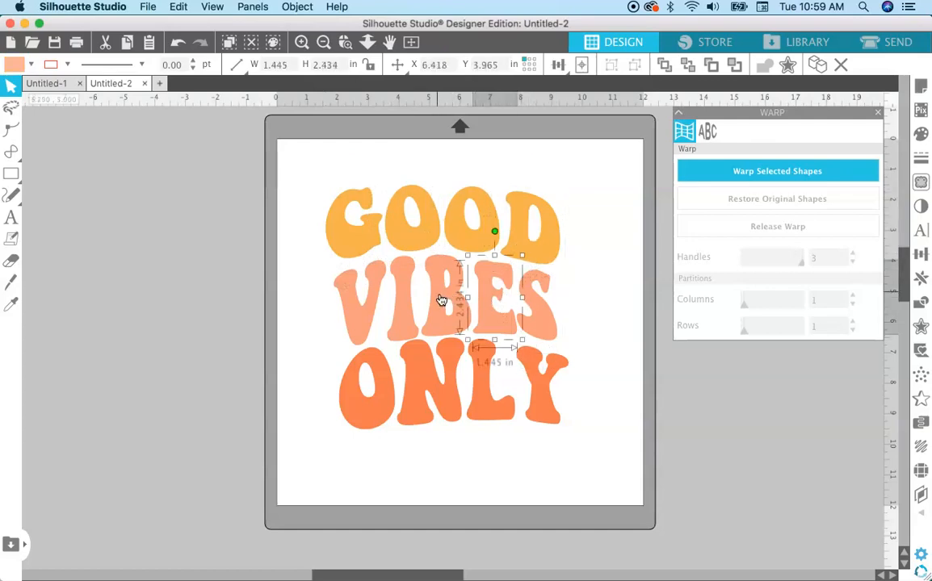
pyautogui.click(441, 304)
pyautogui.click(310, 274)
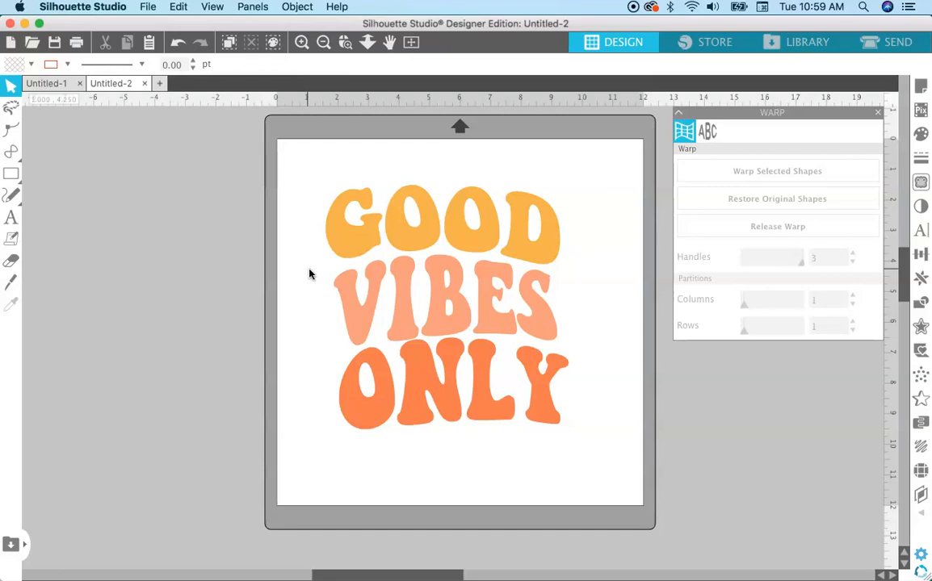
# Combine the four letters of GOOD into one compound path
pyautogui.click(346, 234)
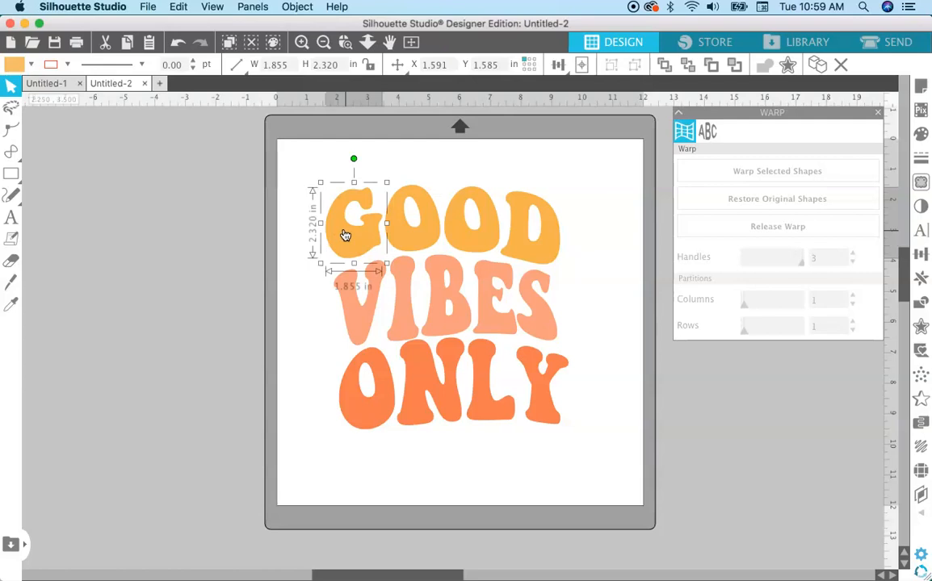
pyautogui.keyDown('shift'); pyautogui.click(406, 242); pyautogui.keyUp('shift')
pyautogui.keyDown('shift'); pyautogui.click(473, 220); pyautogui.keyUp('shift')
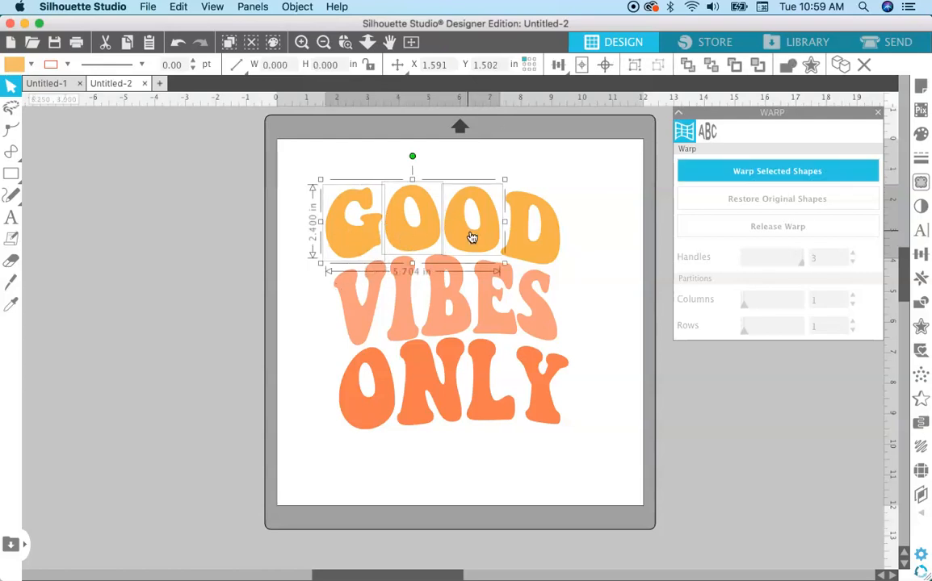
pyautogui.keyDown('shift'); pyautogui.click(537, 251); pyautogui.keyUp('shift')
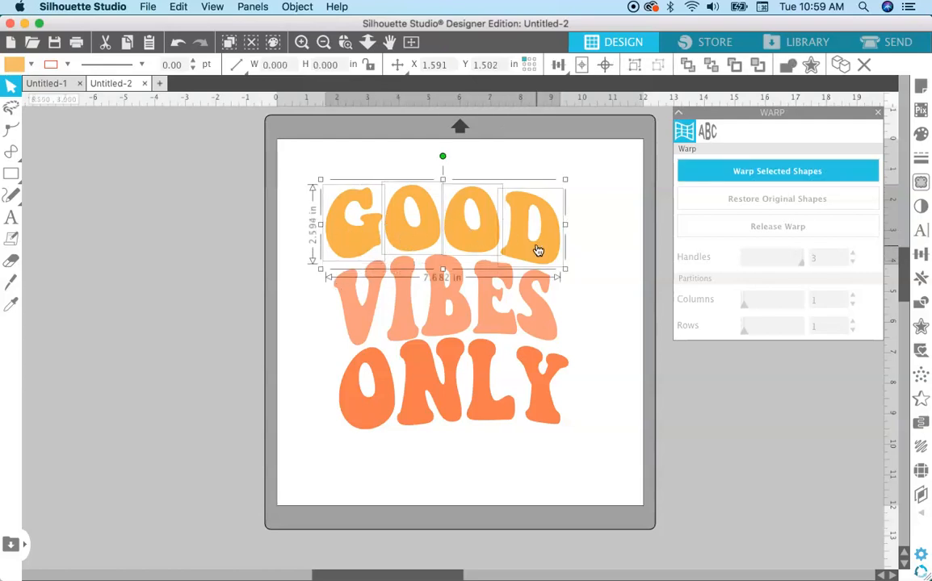
pyautogui.click(299, 7)
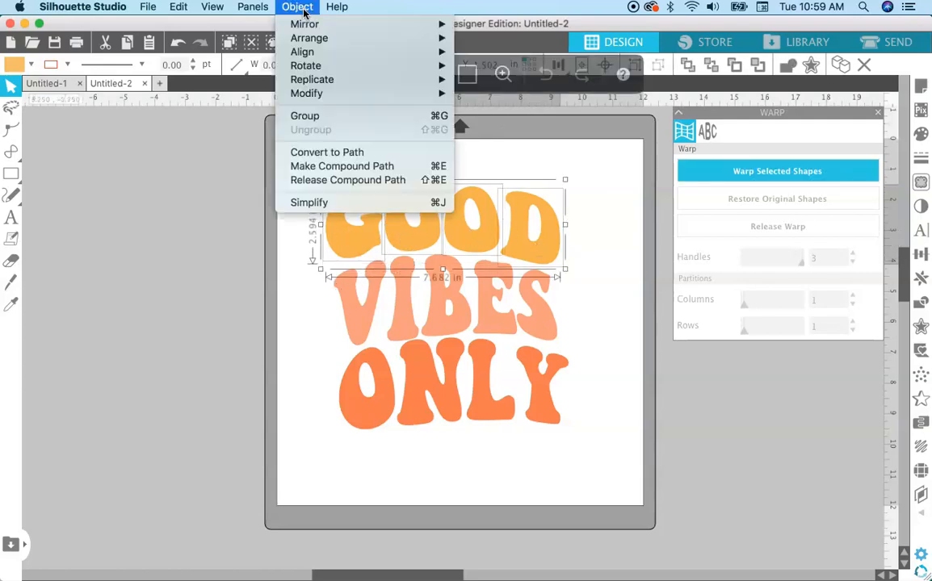
pyautogui.click(346, 166)
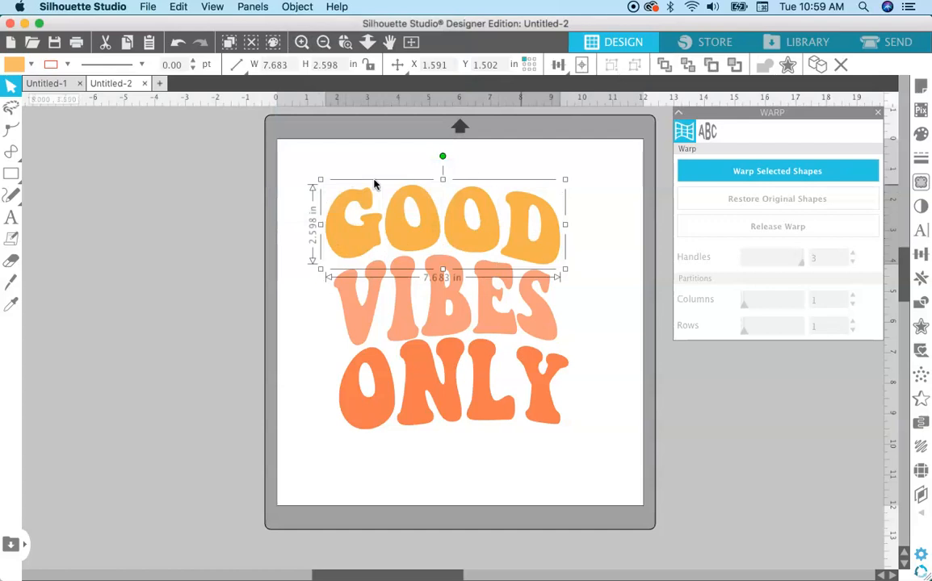
# Combine the five letters of VIBES into one compound path
pyautogui.click(363, 307)
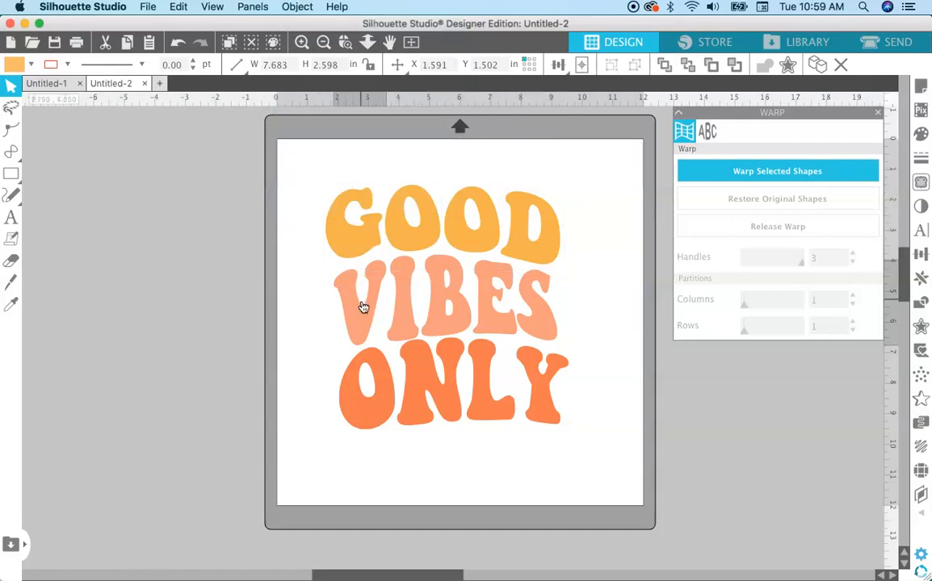
pyautogui.keyDown('shift'); pyautogui.click(401, 327); pyautogui.keyUp('shift')
pyautogui.keyDown('shift'); pyautogui.click(452, 328); pyautogui.keyUp('shift')
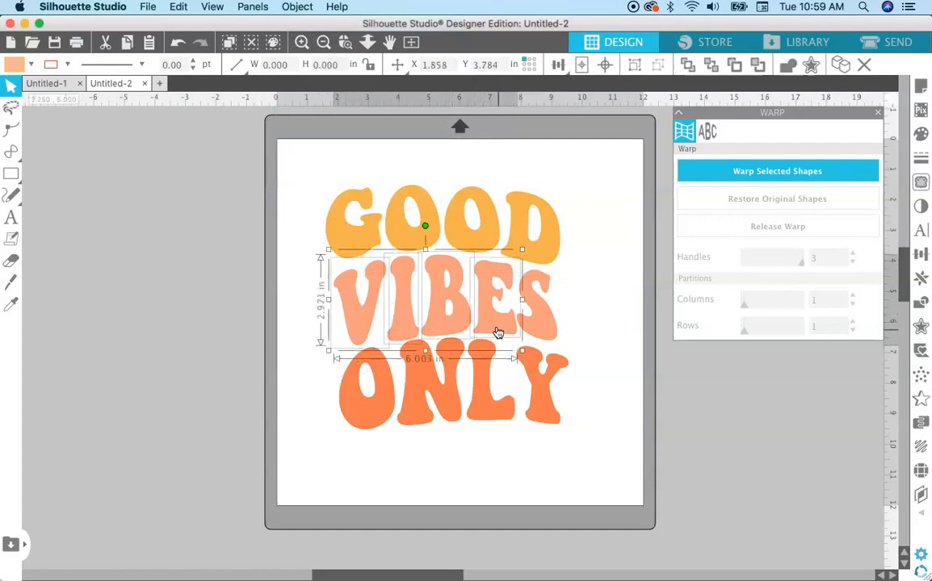
# Combine the four letters of ONLY into one compound path and leave nothing selected
pyautogui.click(388, 391)
pyautogui.keyDown('shift'); pyautogui.click(453, 404); pyautogui.keyUp('shift')
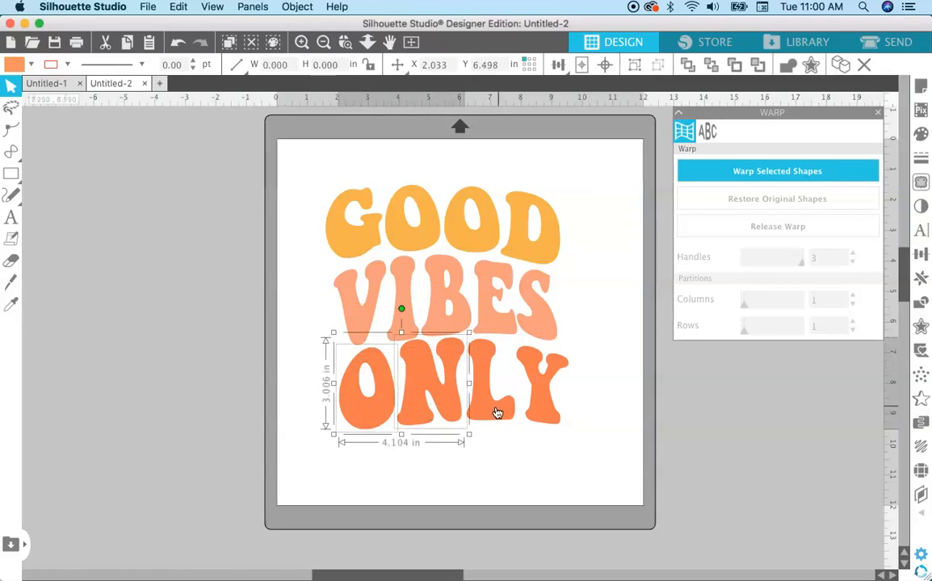
pyautogui.keyDown('shift'); pyautogui.click(499, 410); pyautogui.keyUp('shift')
pyautogui.keyDown('shift'); pyautogui.click(545, 414); pyautogui.keyUp('shift')
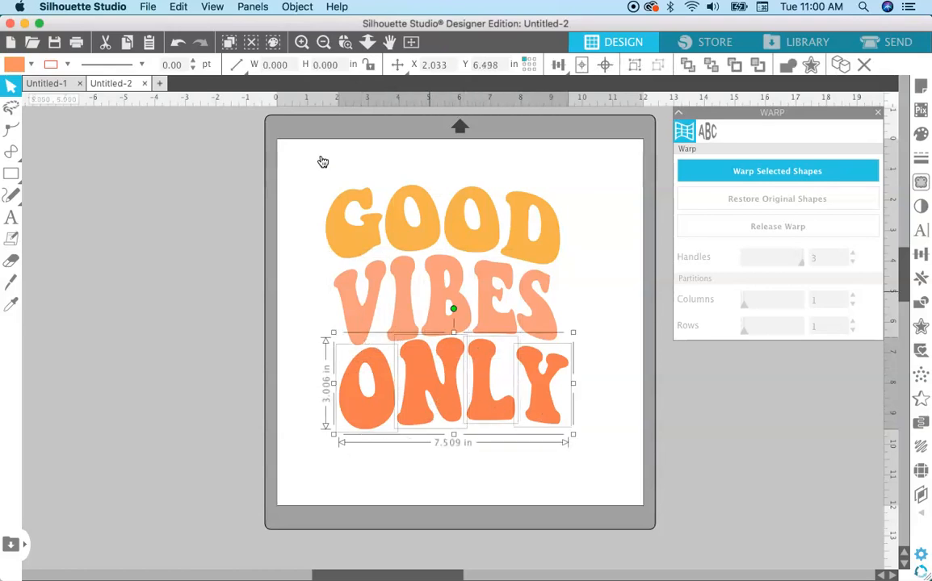
pyautogui.click(297, 7)
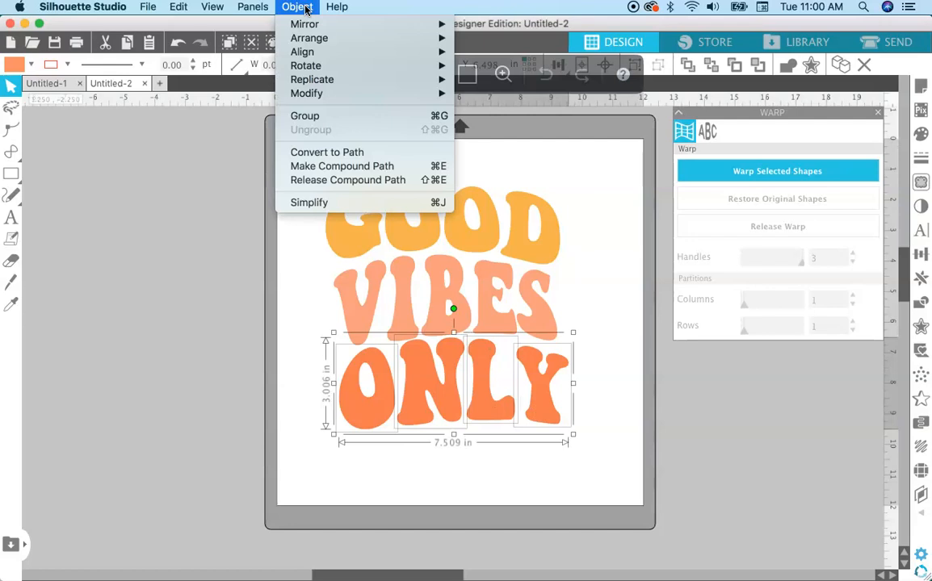
pyautogui.click(333, 166)
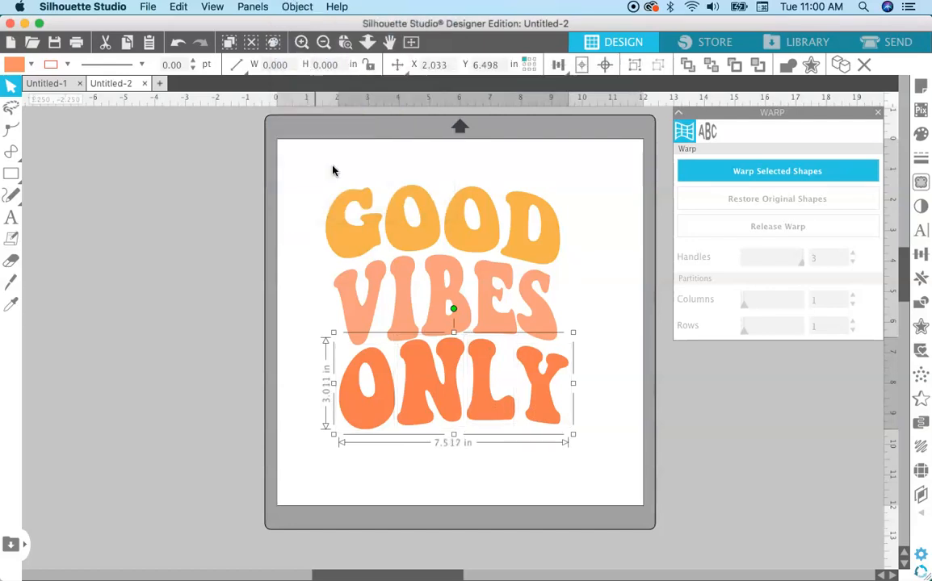
pyautogui.click(596, 231)
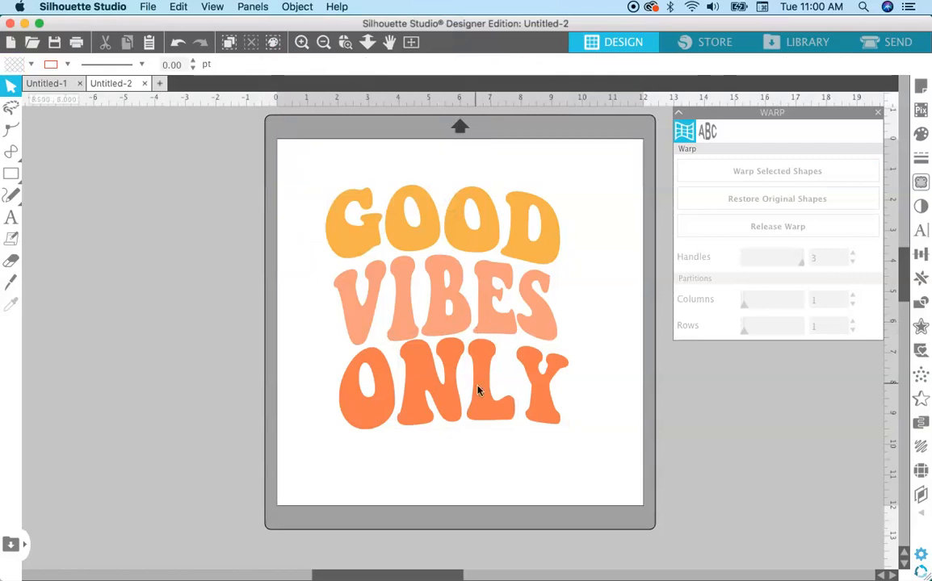
# Check the cut lines of the three words in the send view, and return to the design view
pyautogui.click(897, 43)
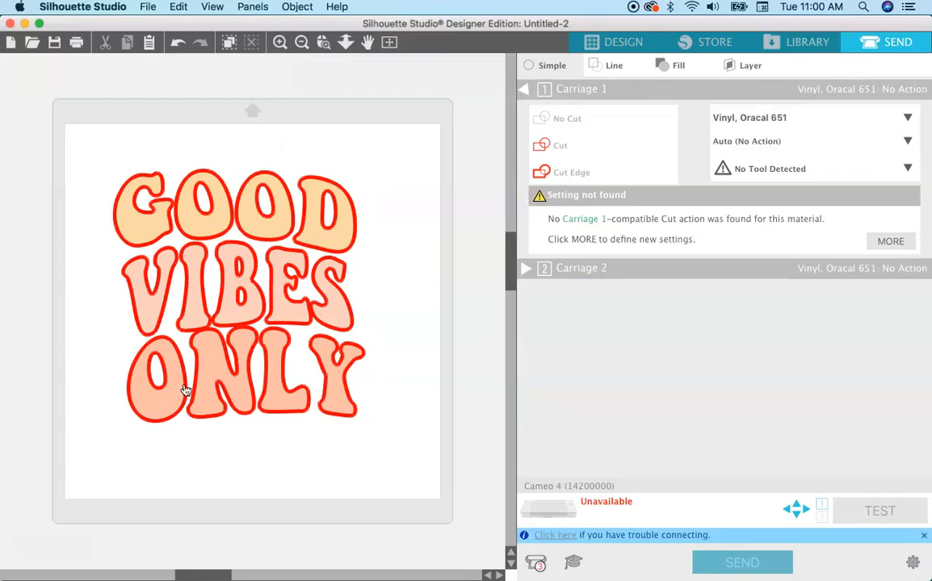
pyautogui.click(589, 44)
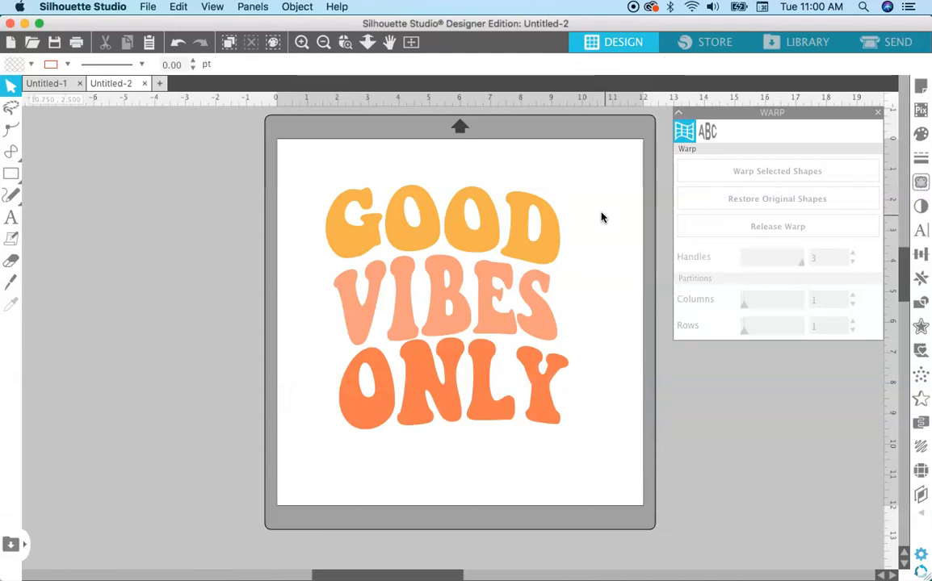